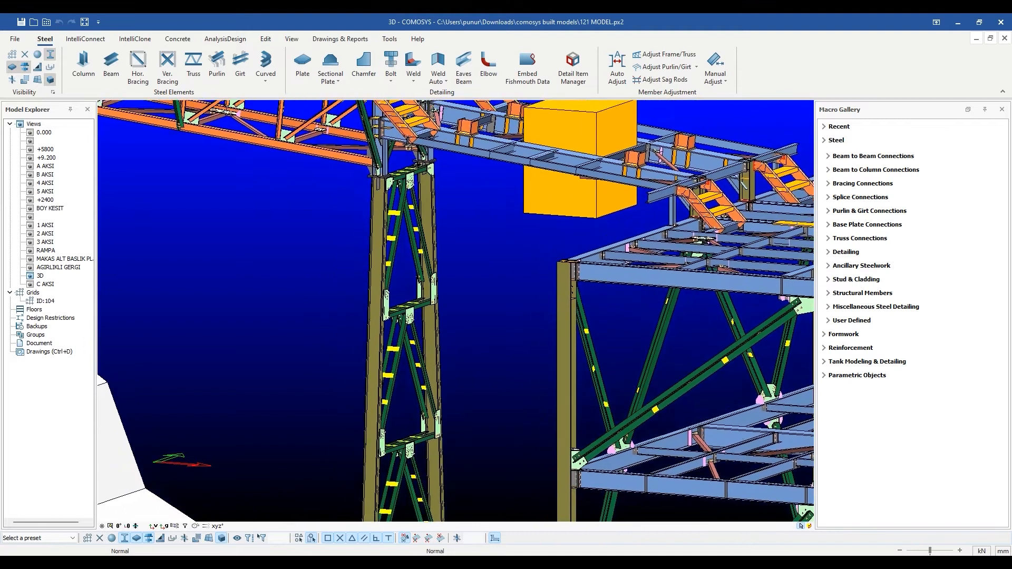
# Examine the latticed support tower in the 121 MODEL, from its top plate connections down to its footings.
pyautogui.scroll(2, 621, 327)
pyautogui.moveTo(596, 332); pyautogui.dragTo(676, 412, button='middle')
pyautogui.scroll(2, 401, 273)
pyautogui.scroll(1, 418, 277)
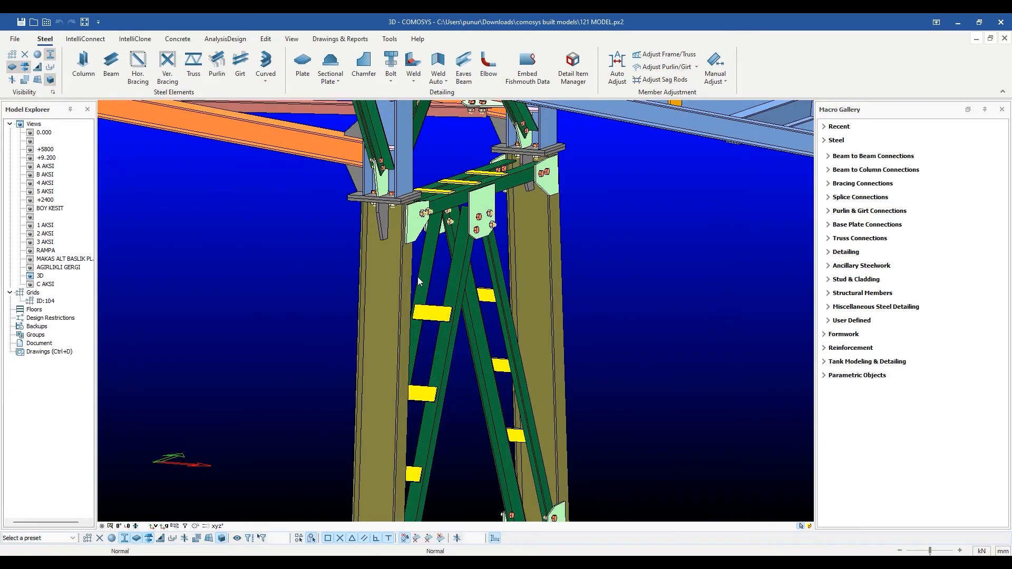
pyautogui.moveTo(395, 261); pyautogui.dragTo(397, 326, button='middle')
pyautogui.moveTo(394, 286); pyautogui.dragTo(392, 304, button='middle')
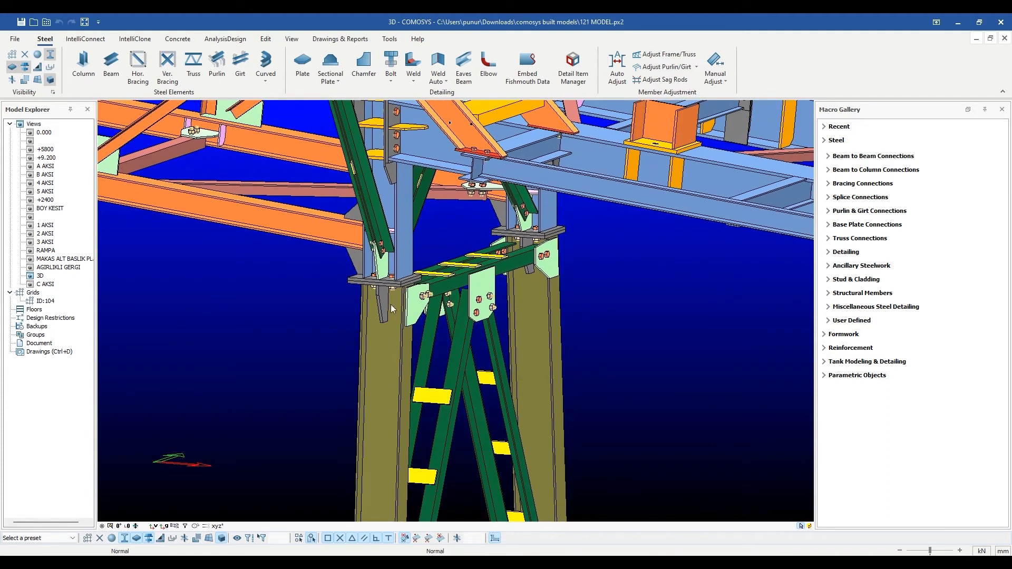
pyautogui.scroll(-2, 383, 299)
pyautogui.scroll(-3, 383, 303)
pyautogui.moveTo(190, 382); pyautogui.dragTo(423, 208, button='middle')
pyautogui.scroll(-2, 423, 208)
pyautogui.scroll(-1, 352, 293)
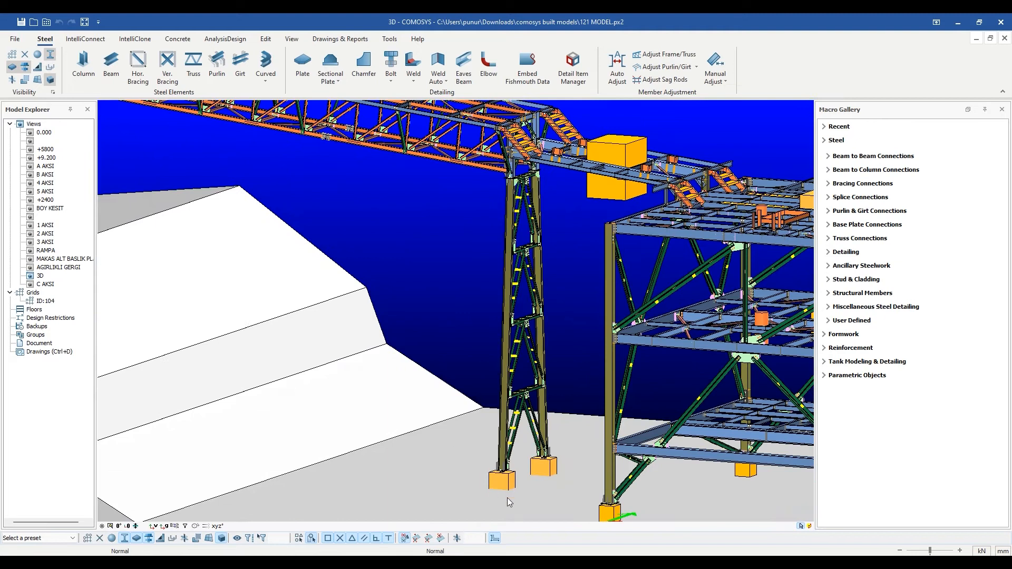
# Examine the long truss bridge and its second support tower on the sloped terrain.
pyautogui.scroll(3, 500, 484)
pyautogui.scroll(-2, 516, 479)
pyautogui.moveTo(434, 434); pyautogui.dragTo(639, 544, button='middle')
pyautogui.moveTo(217, 257); pyautogui.dragTo(480, 378, button='middle')
pyautogui.scroll(-1, 318, 308)
pyautogui.scroll(-1, 314, 319)
pyautogui.scroll(1, 399, 359)
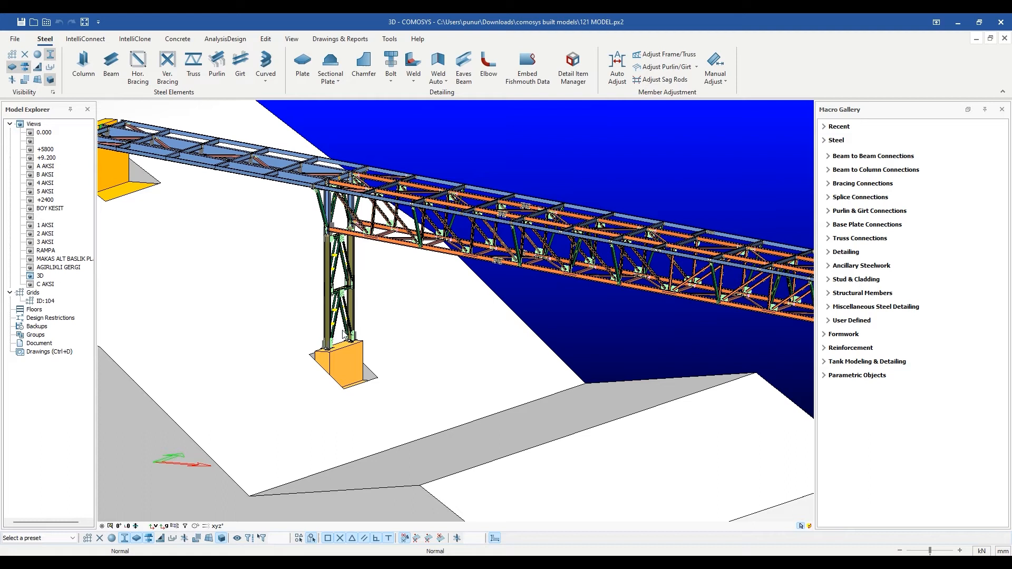
pyautogui.scroll(-1, 343, 333)
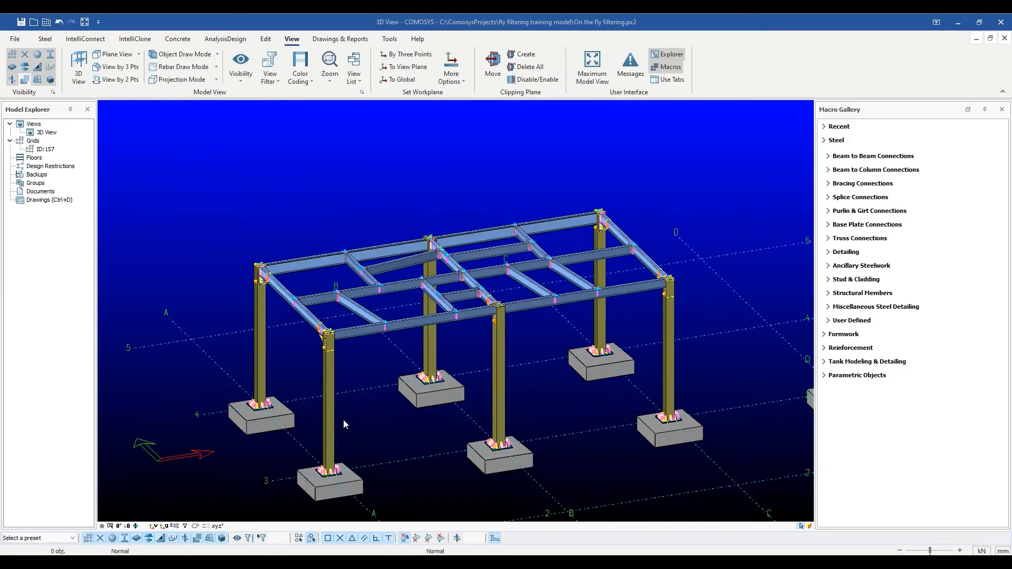
# Open the profile properties of the steel column at grid A-3.
pyautogui.scroll(4, 328, 419)
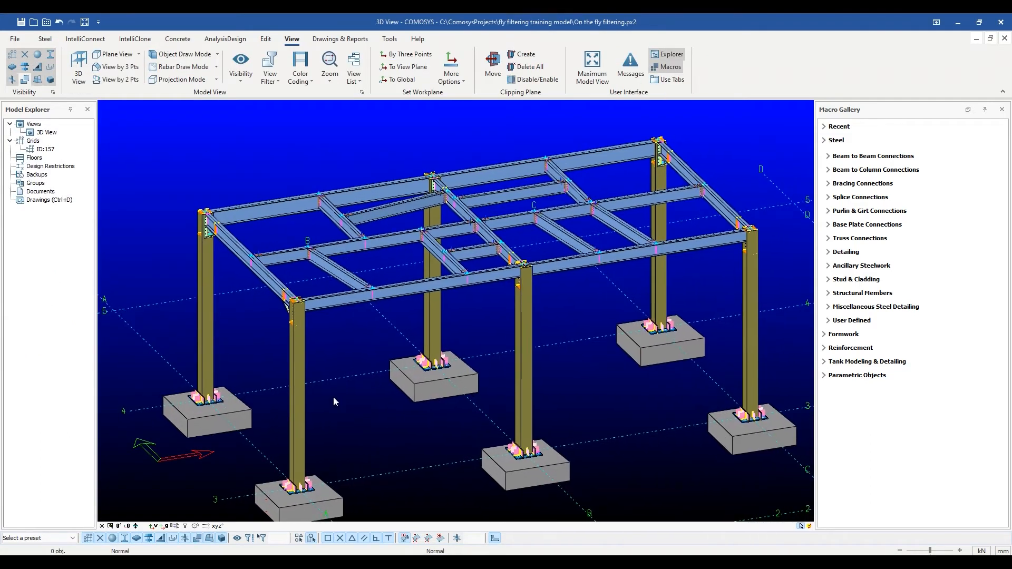
pyautogui.click(291, 339)
pyautogui.doubleClick(291, 341)
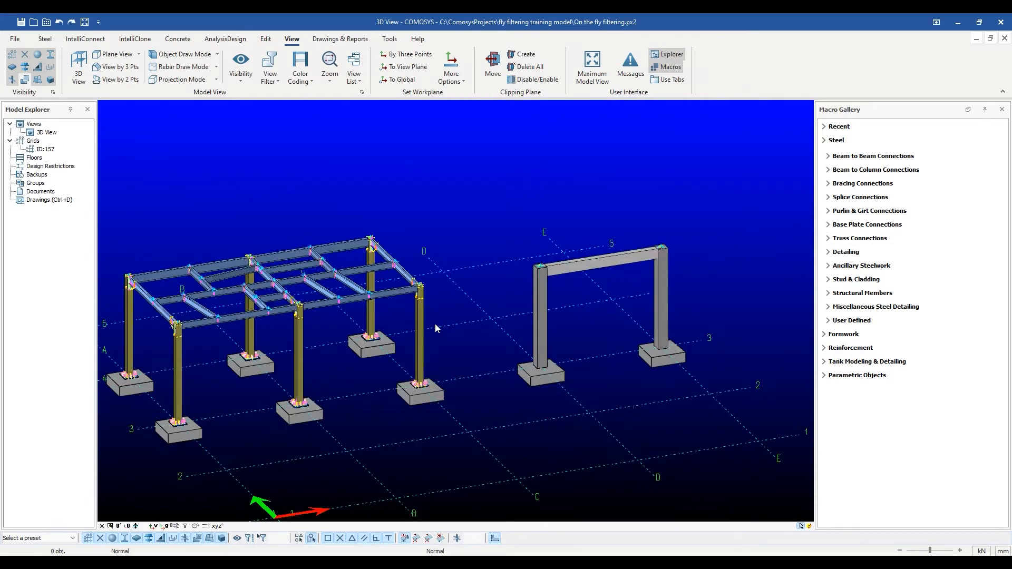
# Set the profile of the steel column at grid C-3 to HEA400 and apply it.
pyautogui.scroll(6, 434, 323)
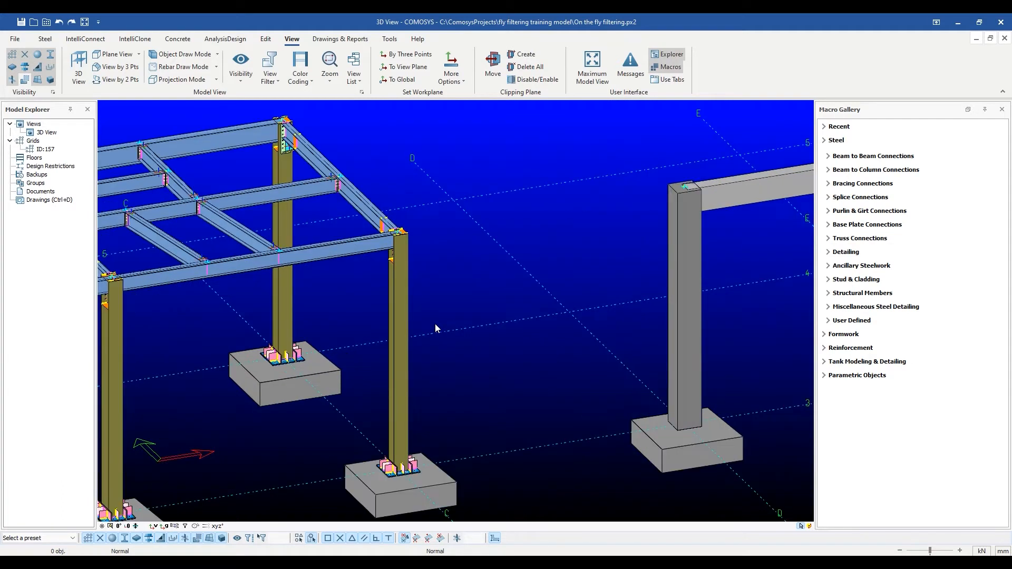
pyautogui.doubleClick(333, 307)
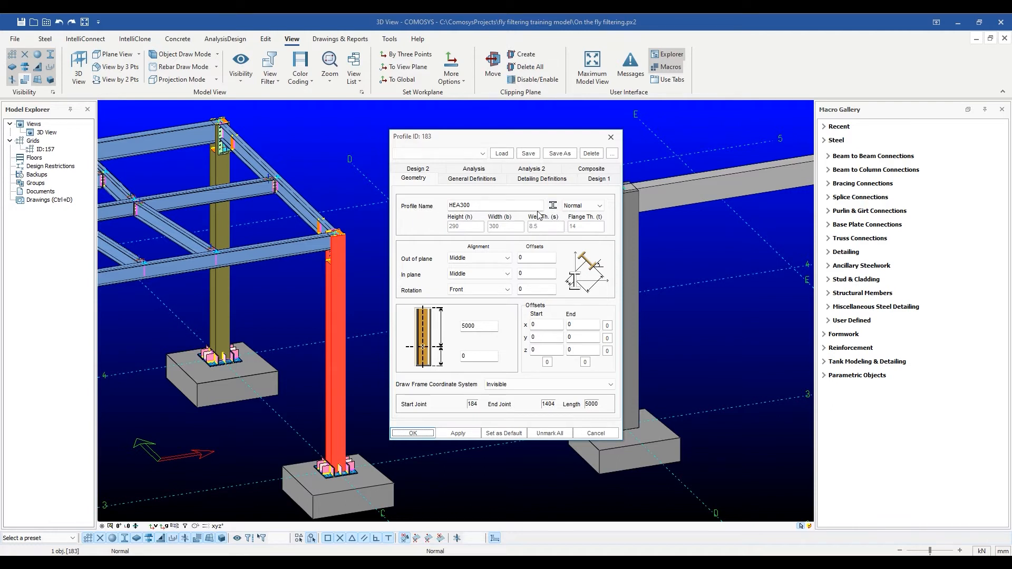
pyautogui.click(480, 205)
pyautogui.press('BackSpace')
pyautogui.press('BackSpace')
pyautogui.press('BackSpace')
pyautogui.press('BackSpace')
pyautogui.press('BackSpace')
pyautogui.press('BackSpace')
pyautogui.write('HE')
pyautogui.click(458, 432)
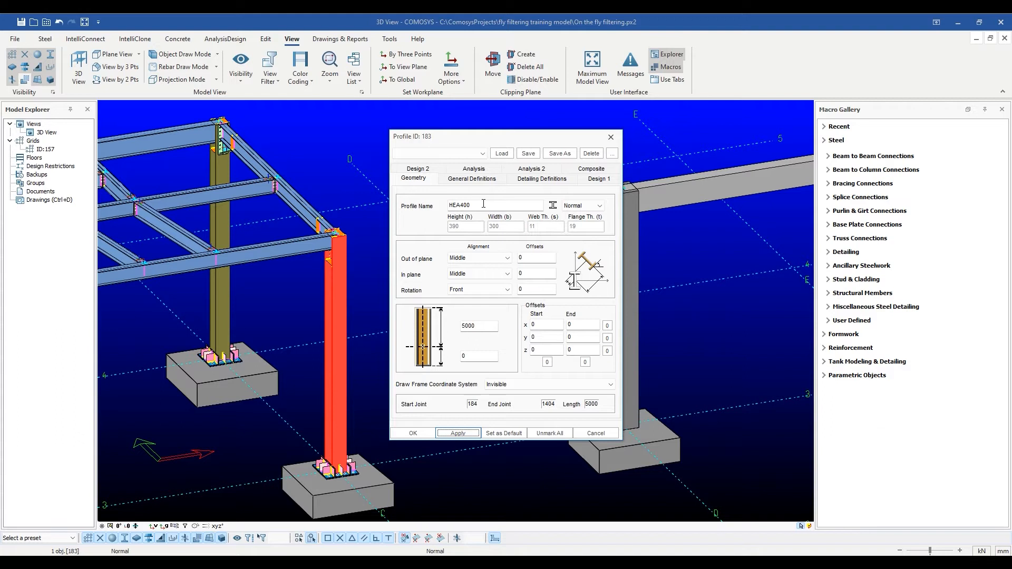
# Pick HEA700 from the HEA family in the profile library for the same steel column, apply it and close its properties.
pyautogui.moveTo(478, 206)
pyautogui.click(553, 205)
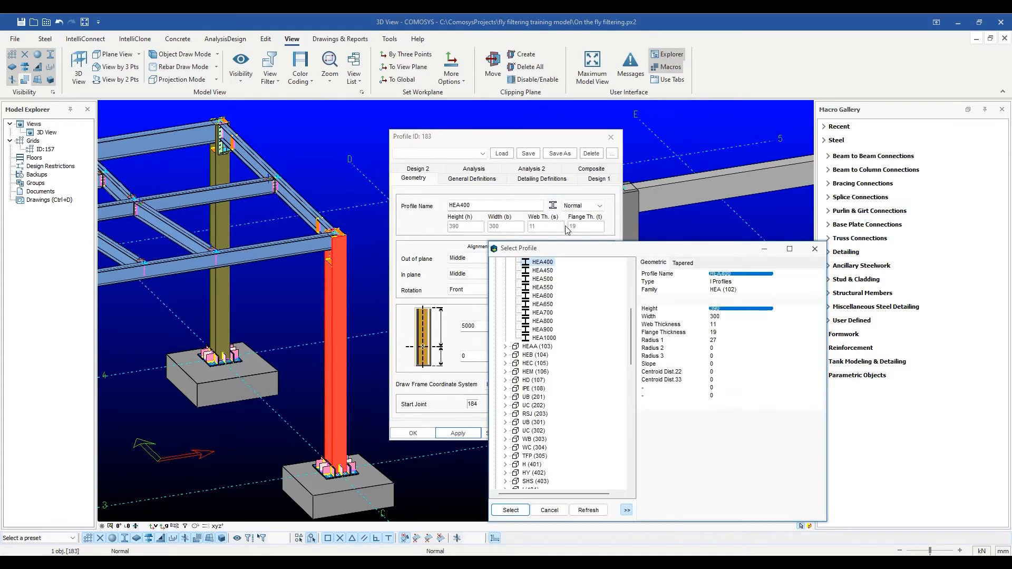
pyautogui.moveTo(576, 253); pyautogui.dragTo(548, 200)
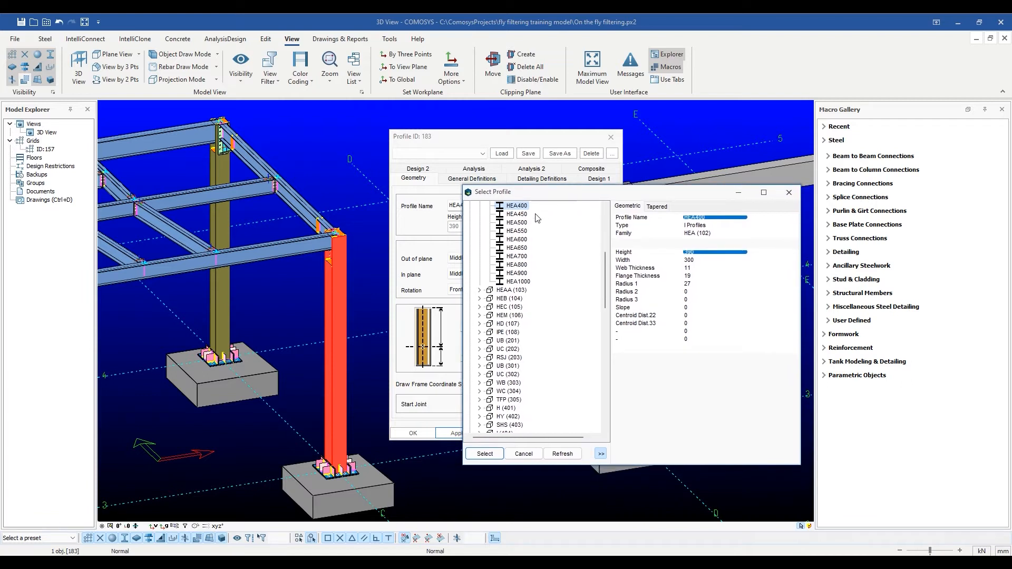
pyautogui.scroll(4, 529, 221)
pyautogui.scroll(-7, 530, 221)
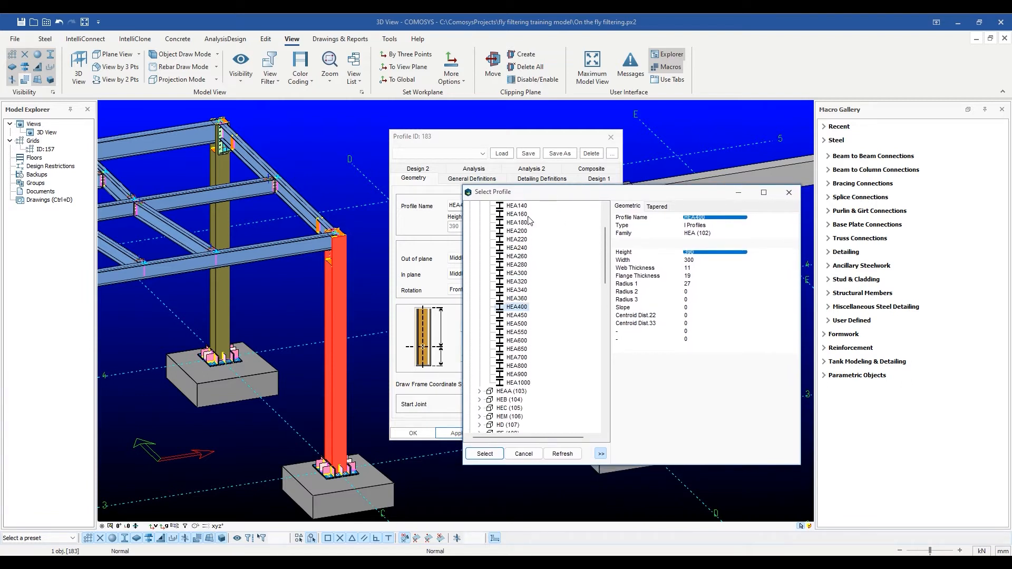
pyautogui.scroll(-11, 529, 227)
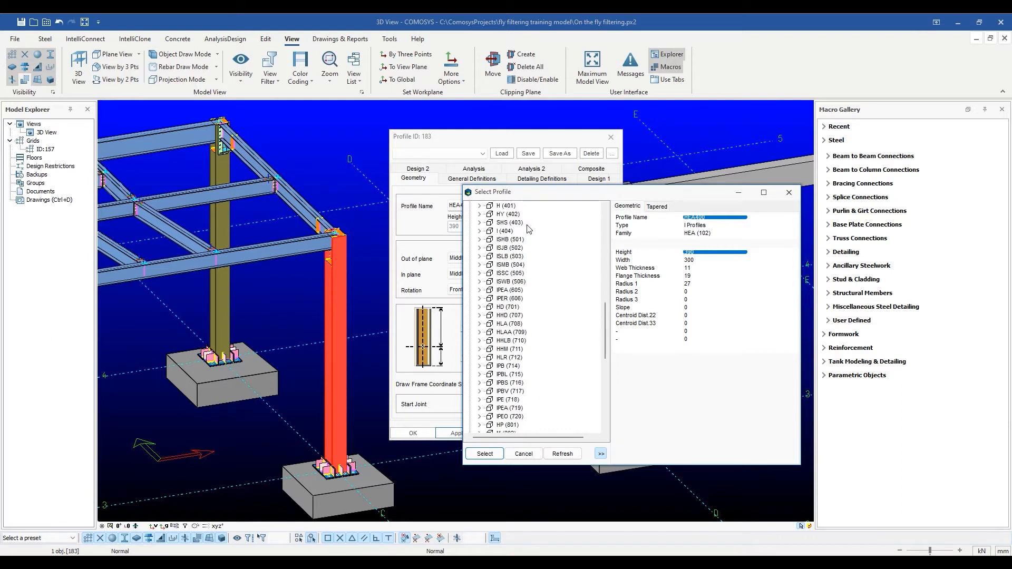
pyautogui.scroll(-4, 529, 229)
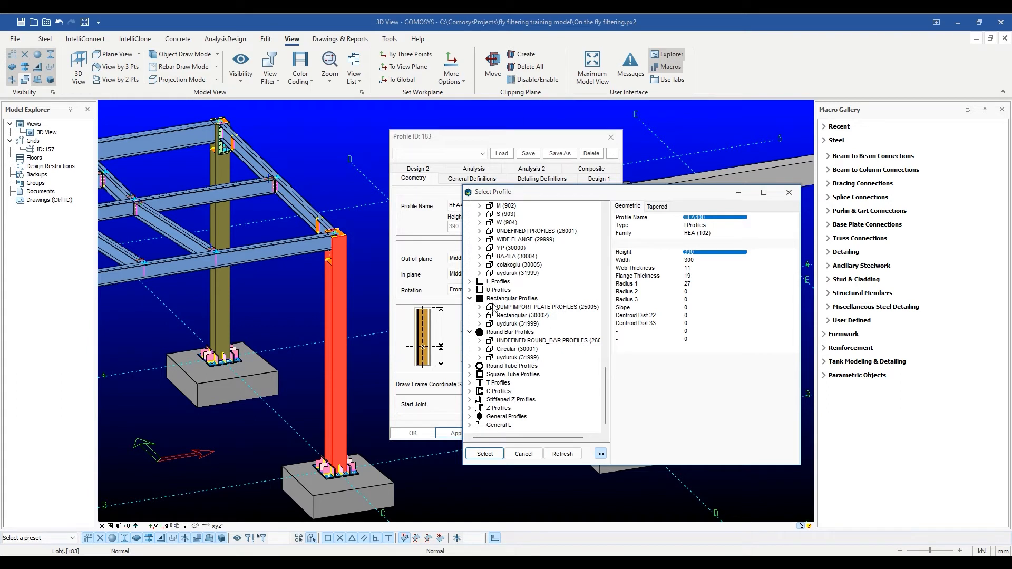
pyautogui.scroll(8, 506, 321)
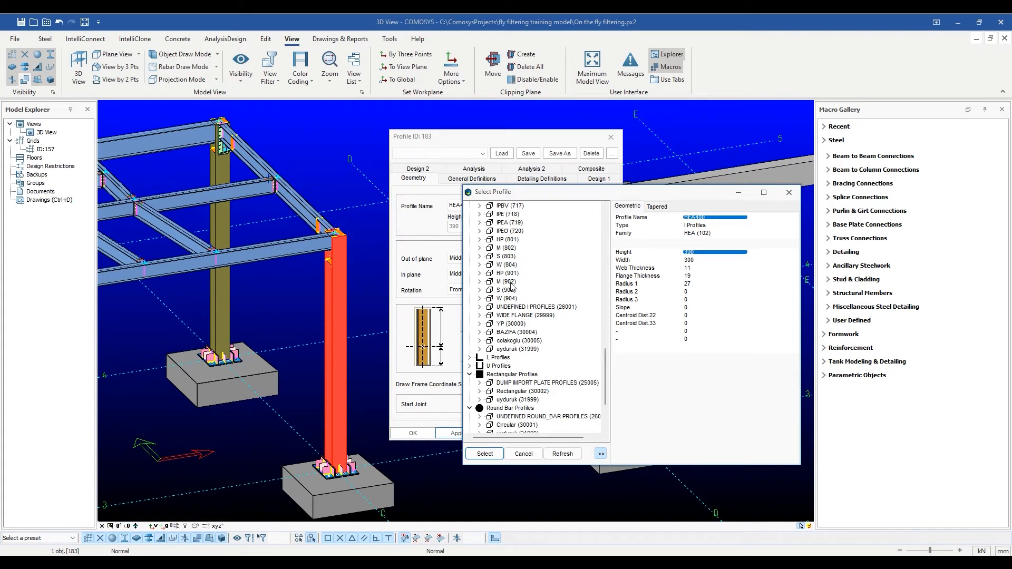
pyautogui.scroll(10, 511, 286)
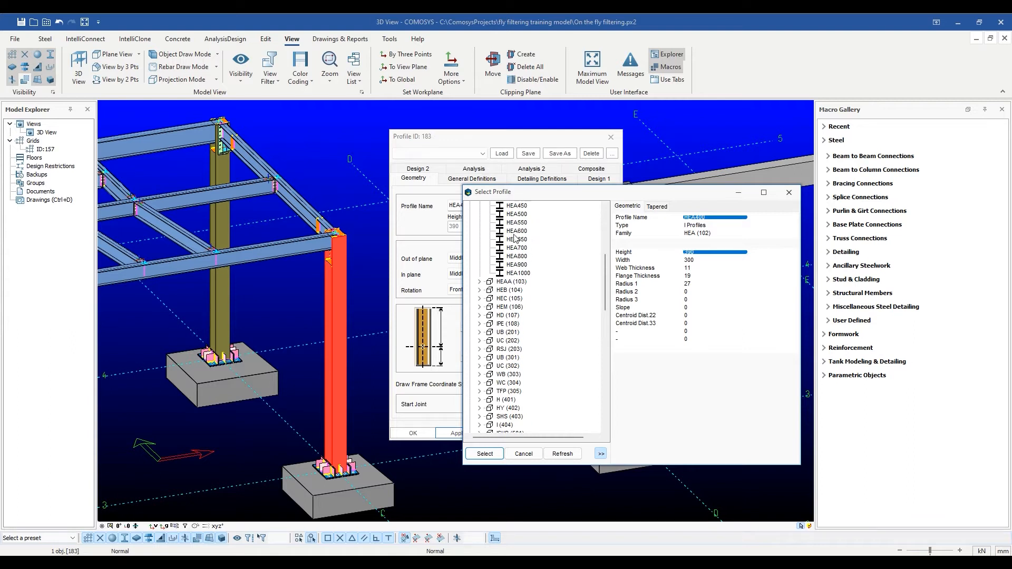
pyautogui.scroll(1, 507, 234)
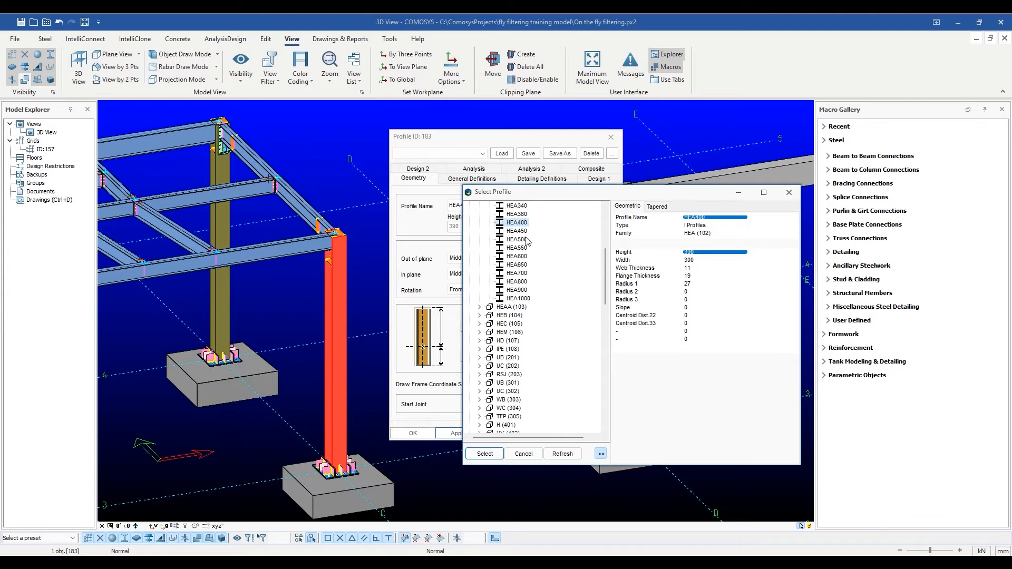
pyautogui.click(520, 274)
pyautogui.click(488, 454)
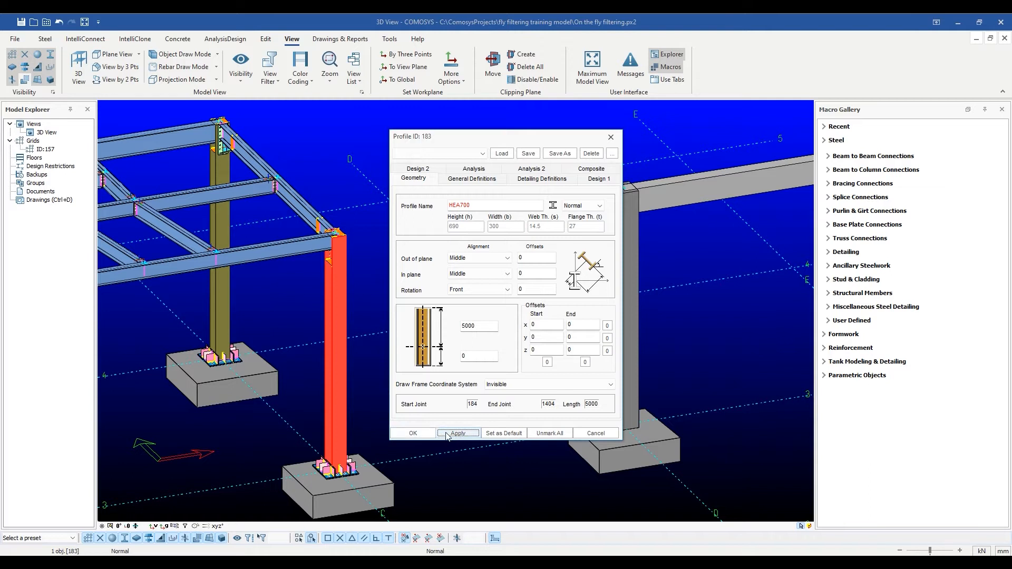
pyautogui.click(458, 433)
pyautogui.click(417, 433)
pyautogui.moveTo(637, 318); pyautogui.dragTo(445, 327, button='middle')
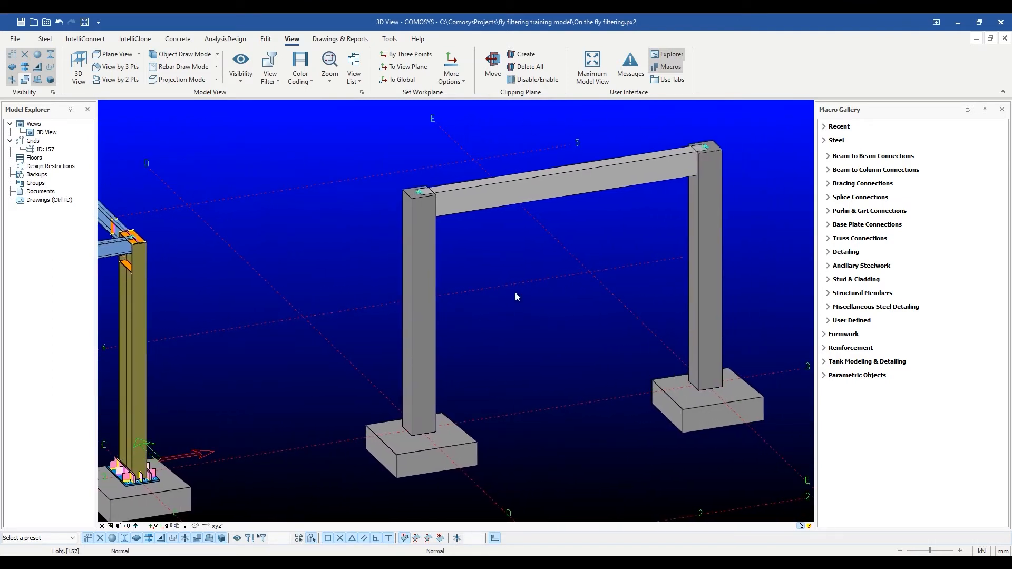
pyautogui.doubleClick(417, 254)
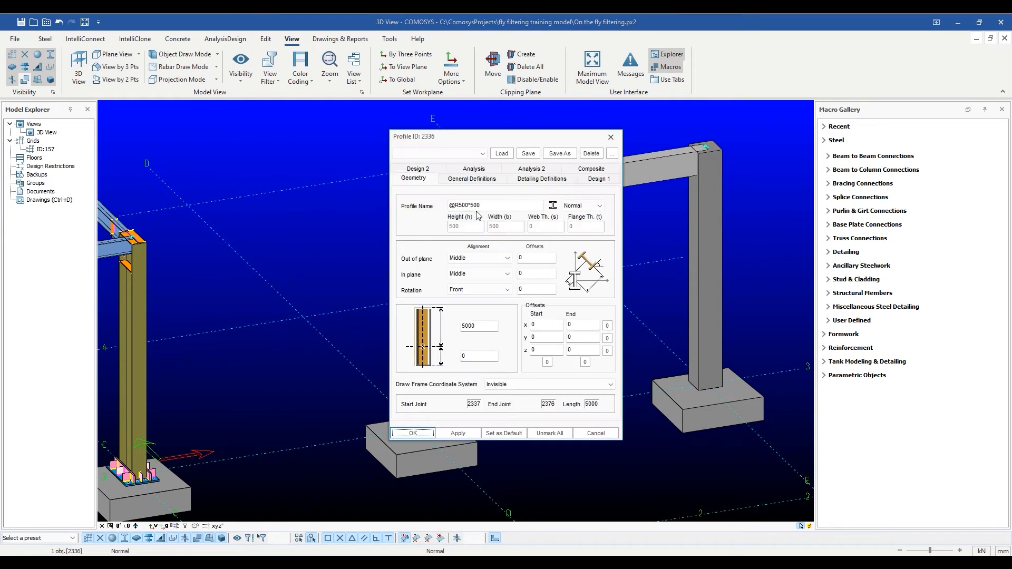
pyautogui.moveTo(513, 136); pyautogui.dragTo(642, 137)
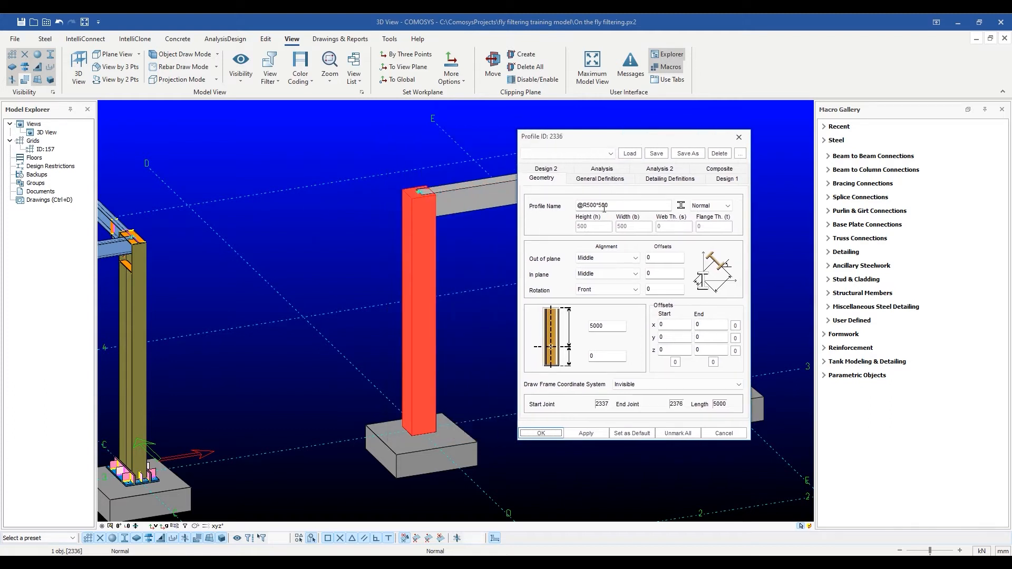
pyautogui.moveTo(604, 209)
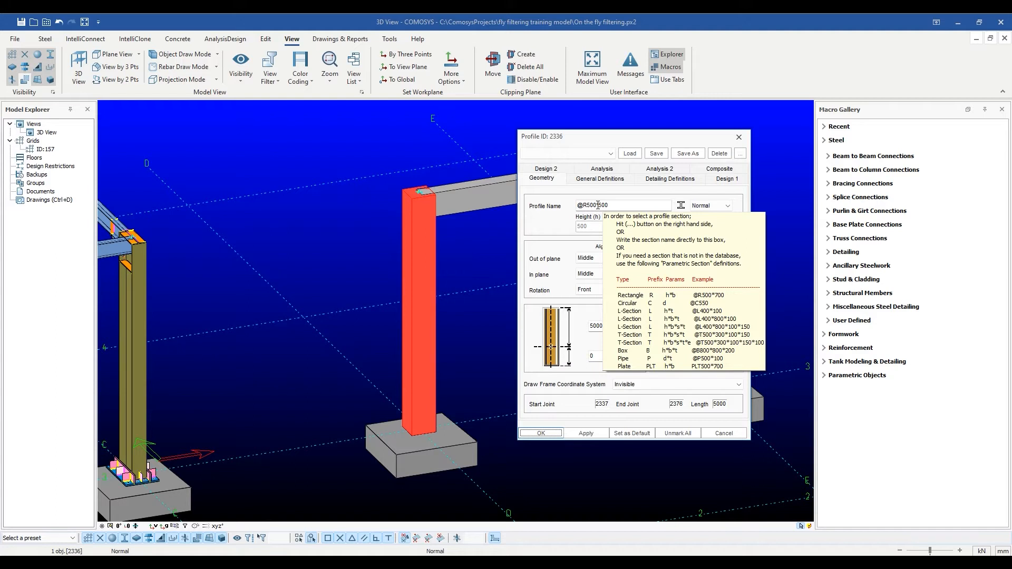
pyautogui.press('BackSpace')
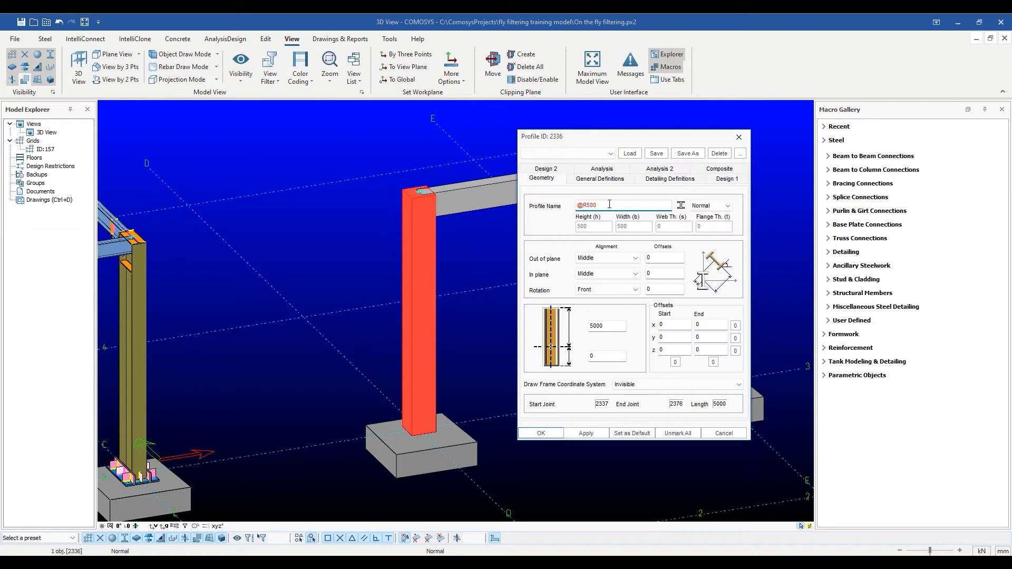
pyautogui.press('BackSpace')
pyautogui.write('@R500')
pyautogui.click(590, 434)
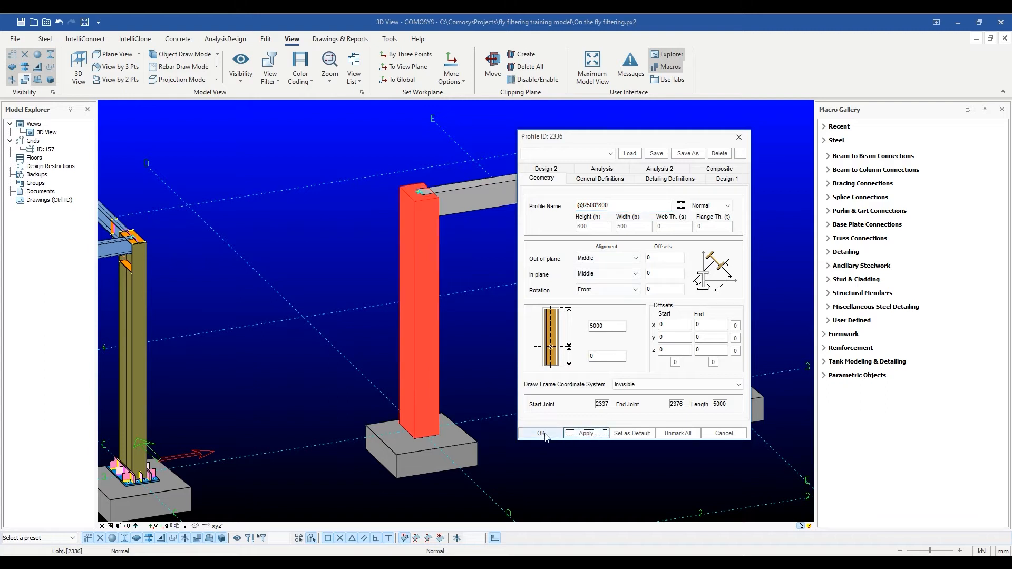
pyautogui.click(540, 434)
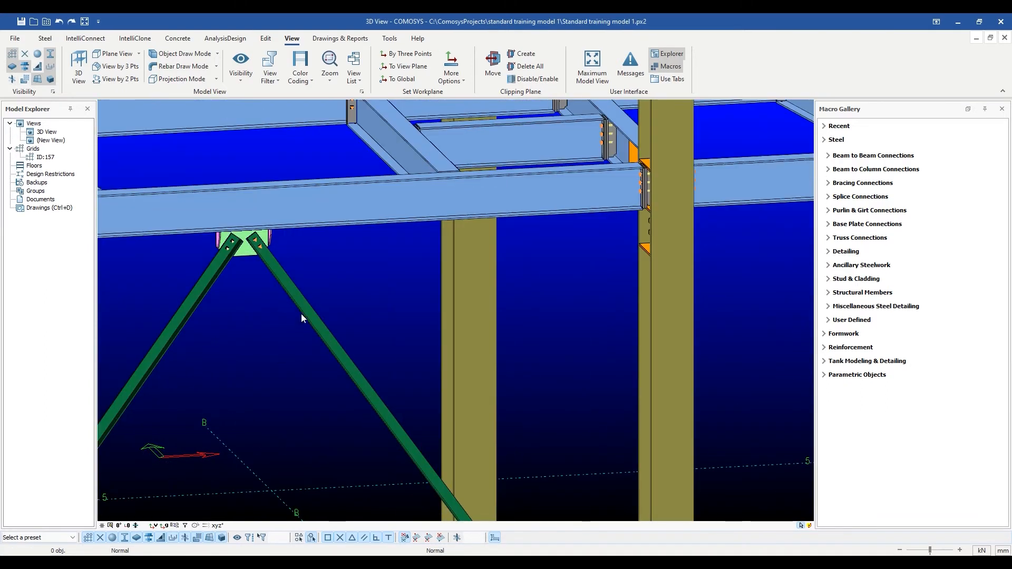
# Change the L80*8 diagonal brace from a Normal to a Twin profile and close its properties.
pyautogui.doubleClick(290, 290)
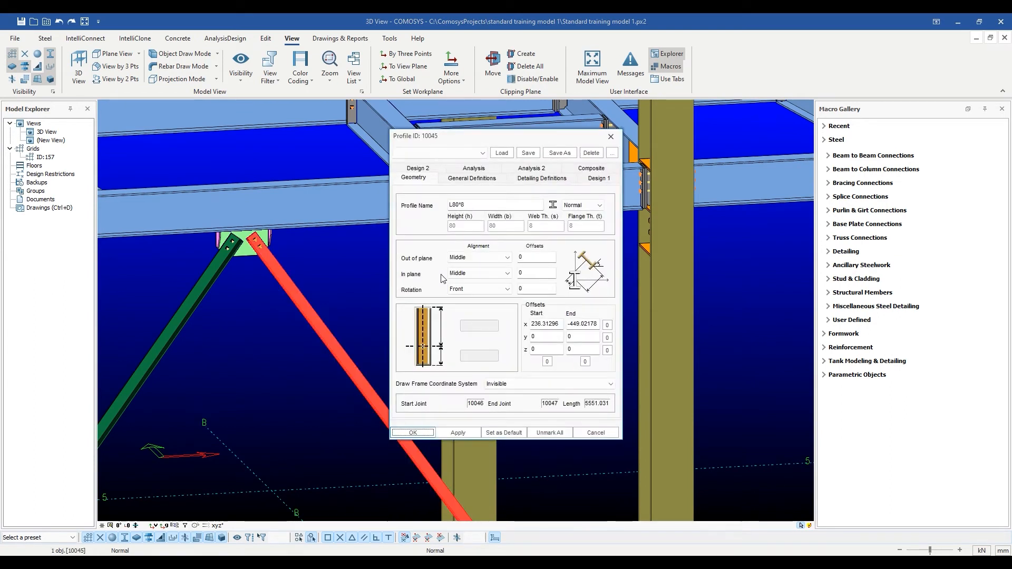
pyautogui.click(595, 208)
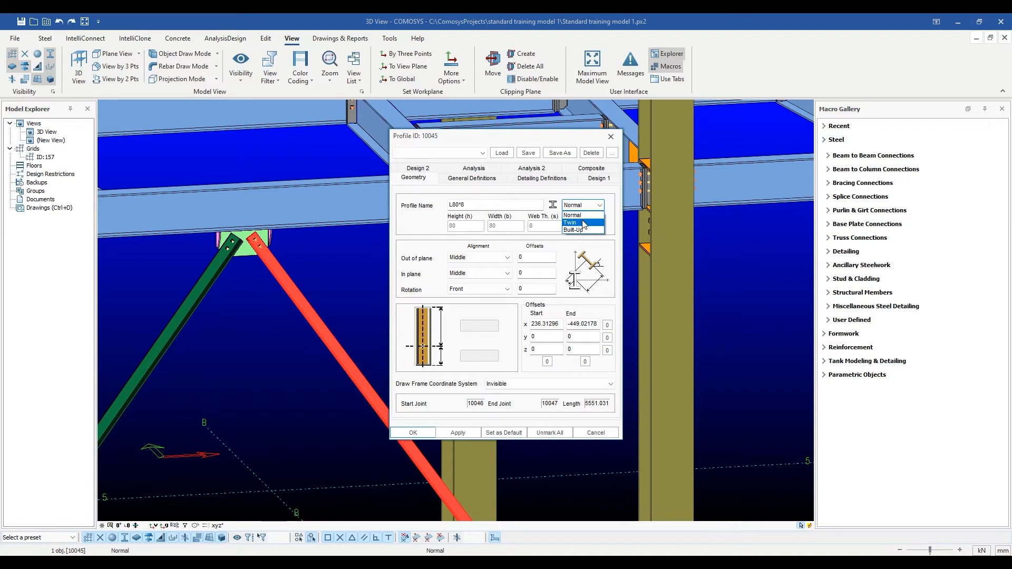
pyautogui.click(582, 223)
pyautogui.click(457, 432)
pyautogui.click(409, 432)
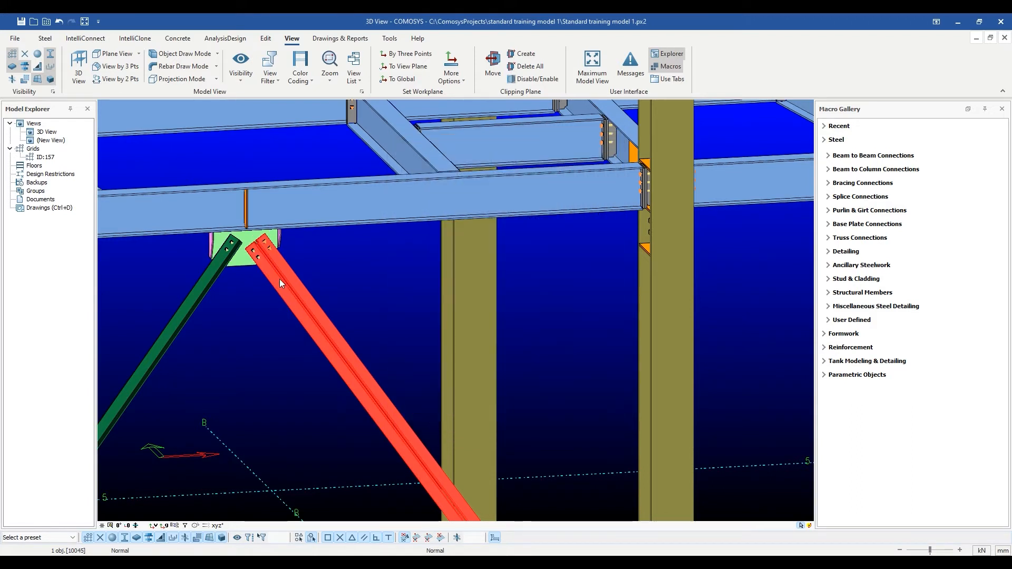
# Review the available twin types in the diagonal brace's twin settings, keep Back to Back Angle Short Sides, and close its properties.
pyautogui.scroll(5, 279, 283)
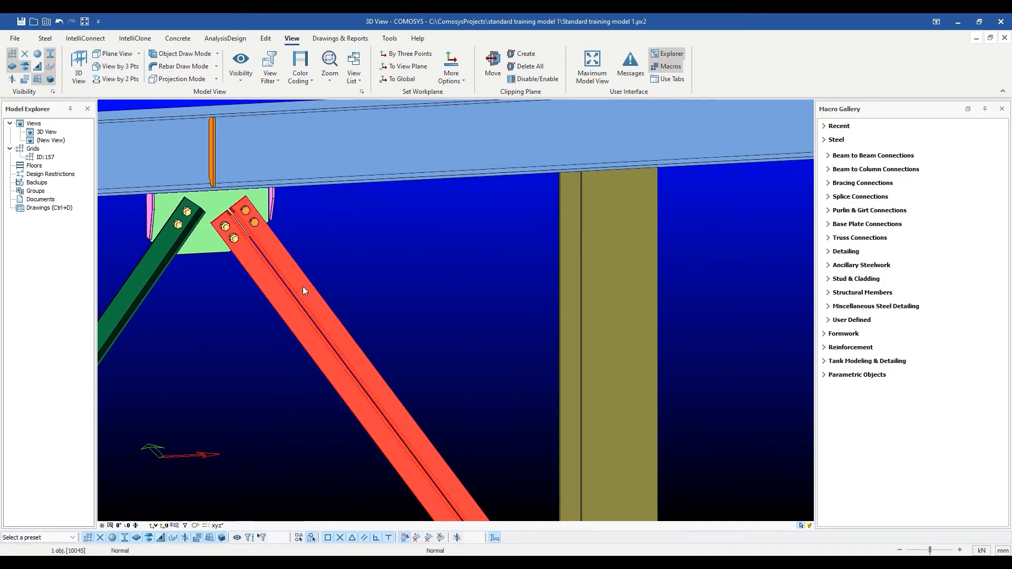
pyautogui.doubleClick(303, 287)
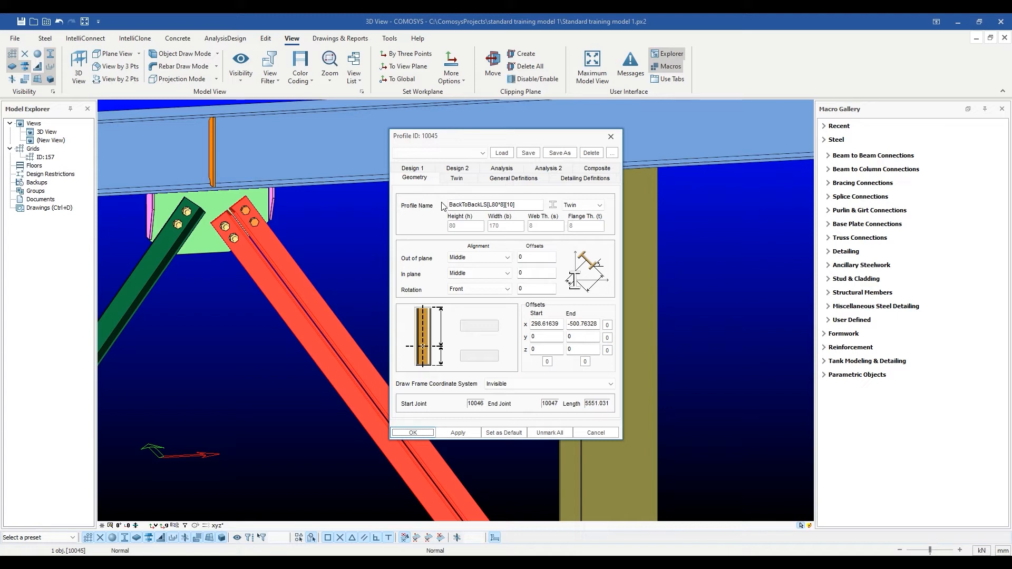
pyautogui.click(457, 178)
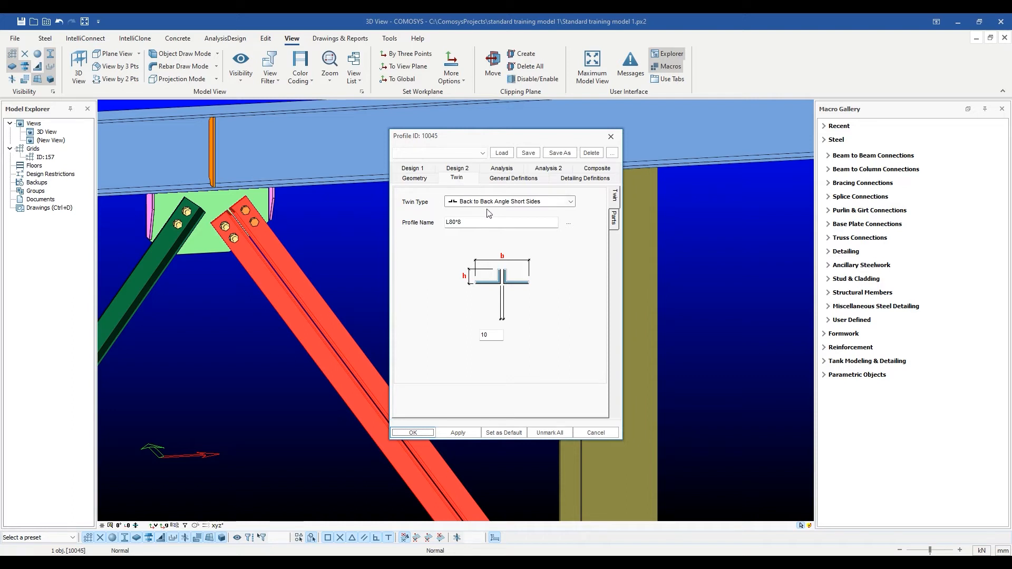
pyautogui.click(570, 202)
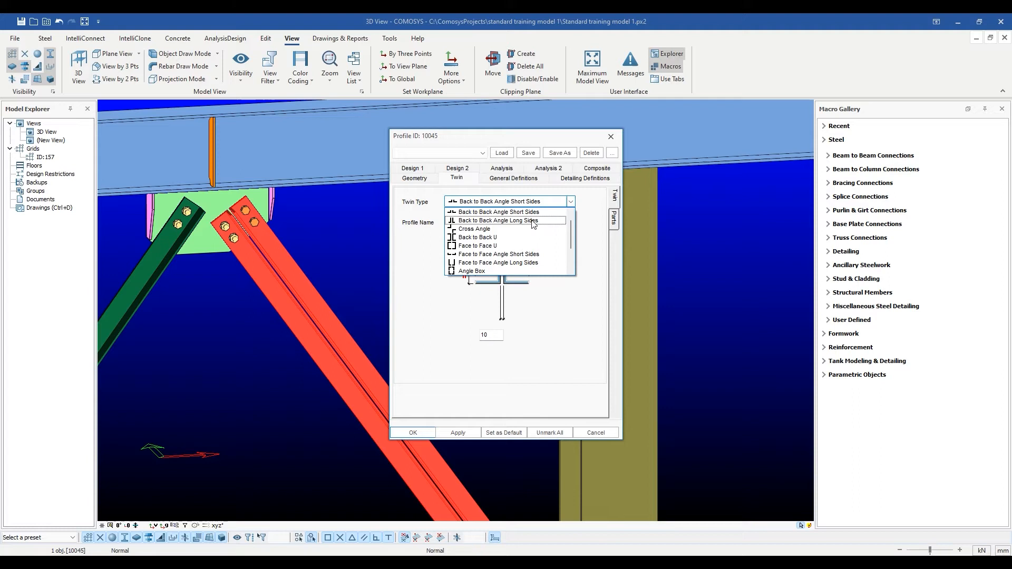
pyautogui.click(572, 204)
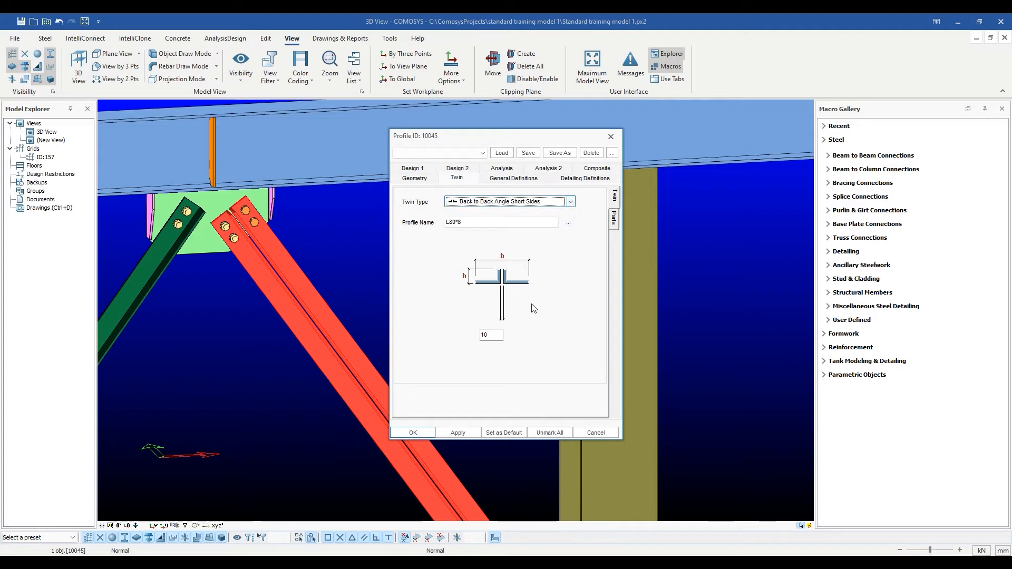
pyautogui.click(571, 201)
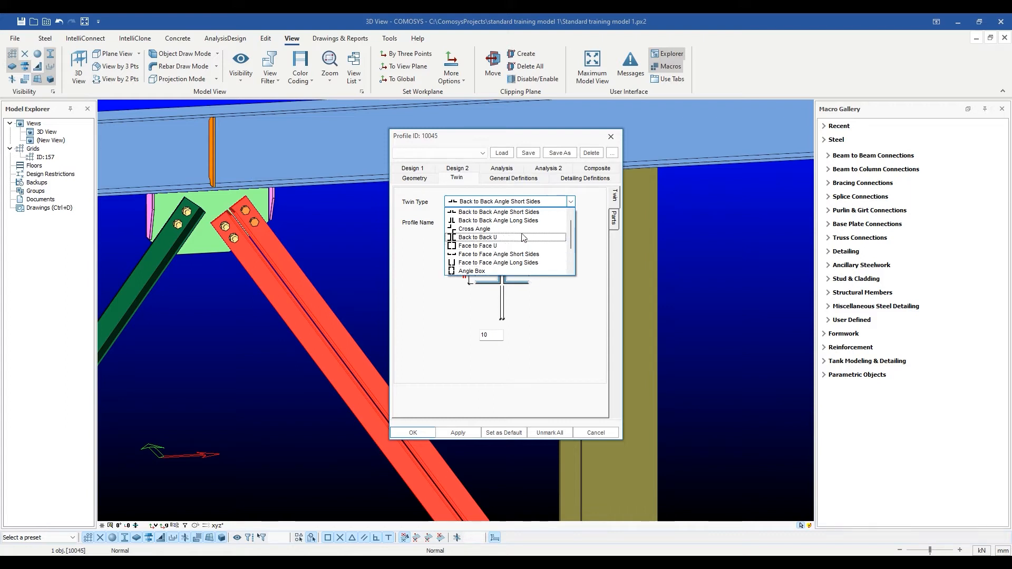
pyautogui.click(568, 211)
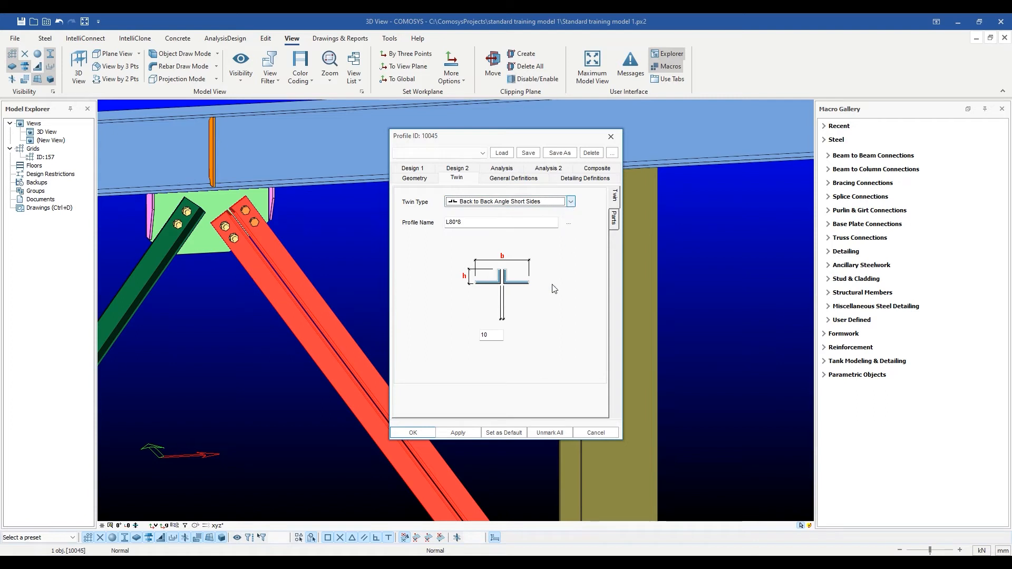
pyautogui.click(423, 431)
# Examine the twin angle brace along its length, from the upper gusset plate connection to its lower end at the column.
pyautogui.scroll(-1, 436, 364)
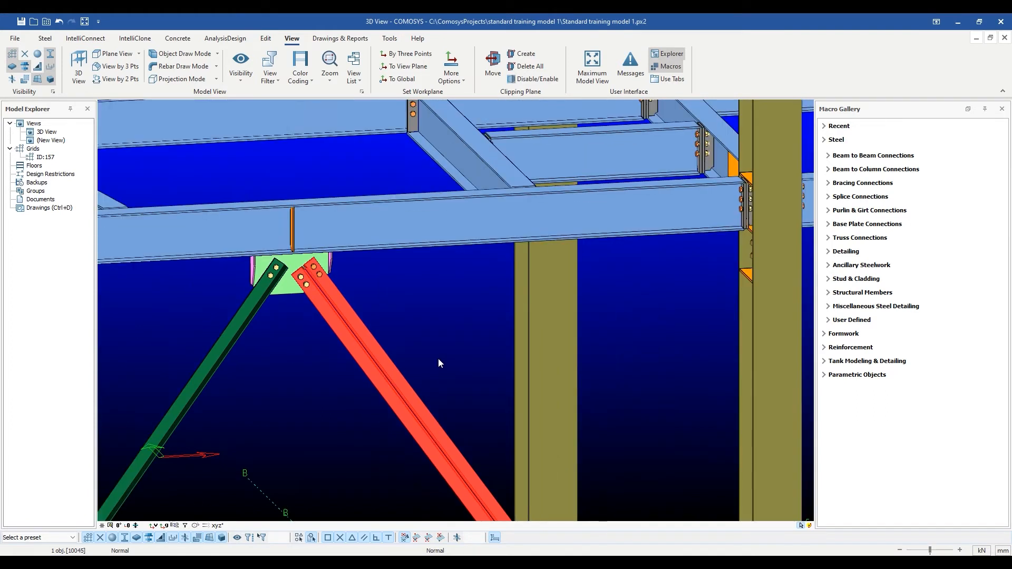
pyautogui.moveTo(439, 359); pyautogui.dragTo(351, 265, button='middle')
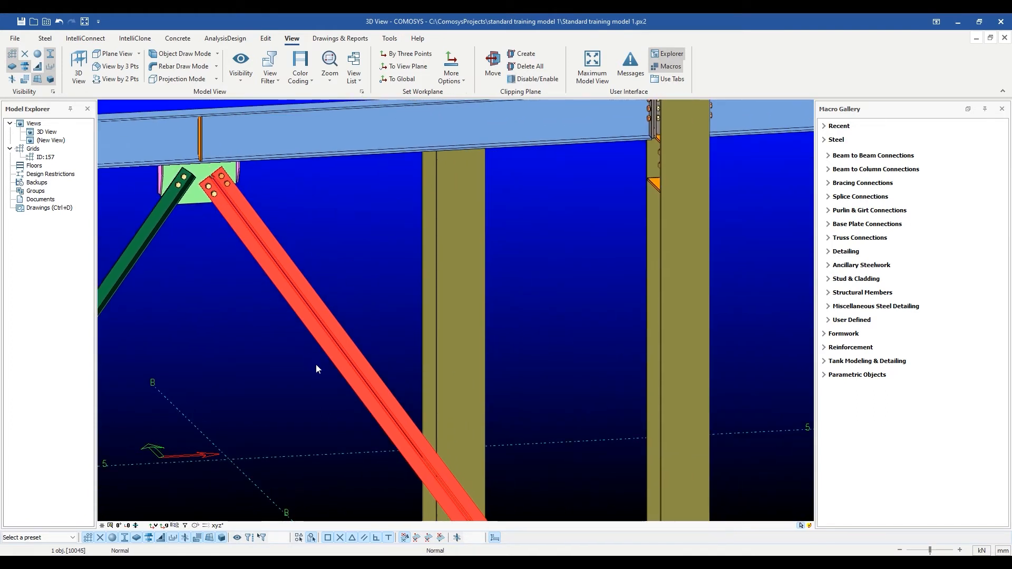
pyautogui.scroll(-2, 338, 288)
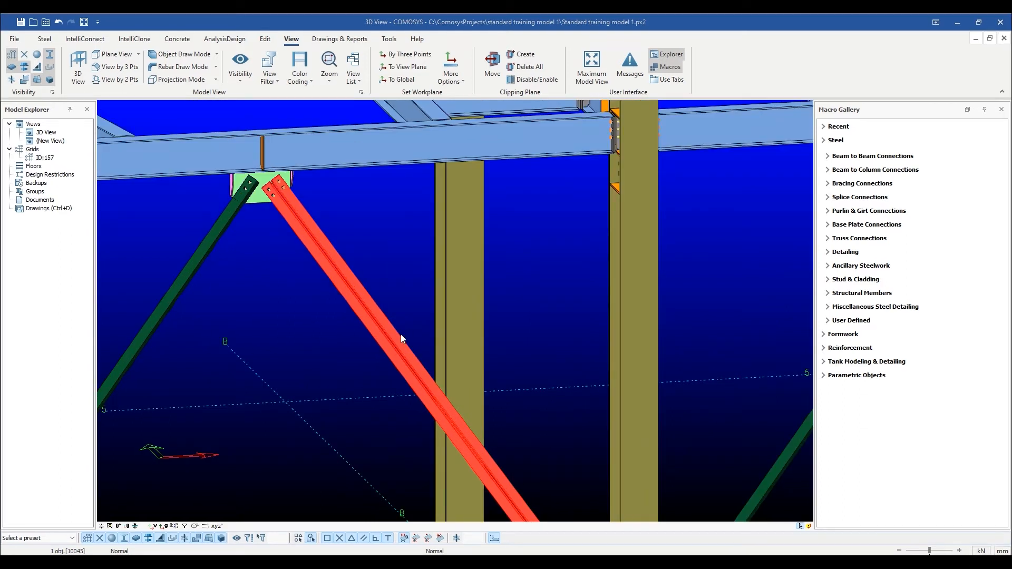
pyautogui.scroll(5, 303, 216)
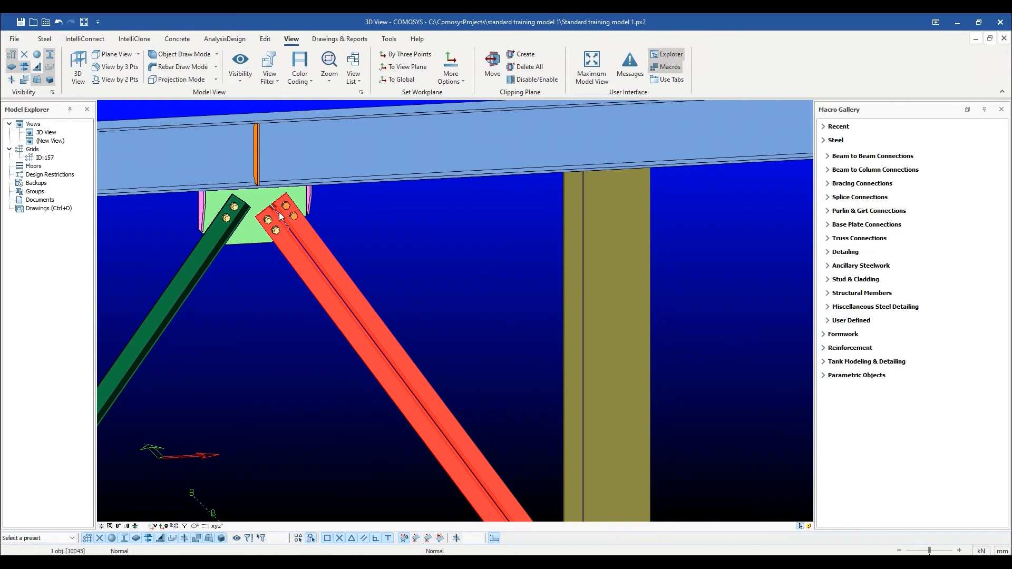
pyautogui.scroll(2, 285, 227)
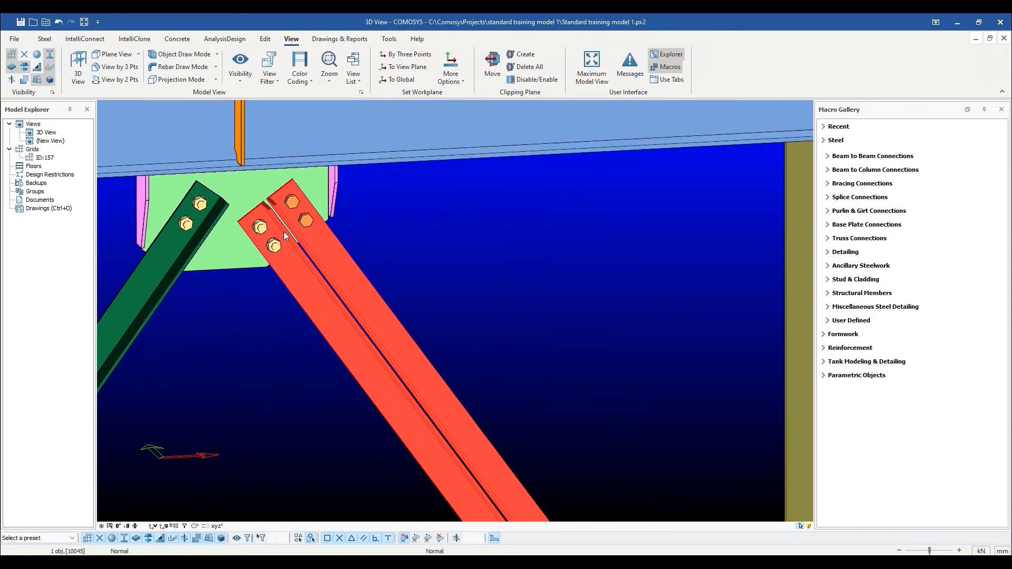
pyautogui.scroll(-1, 283, 232)
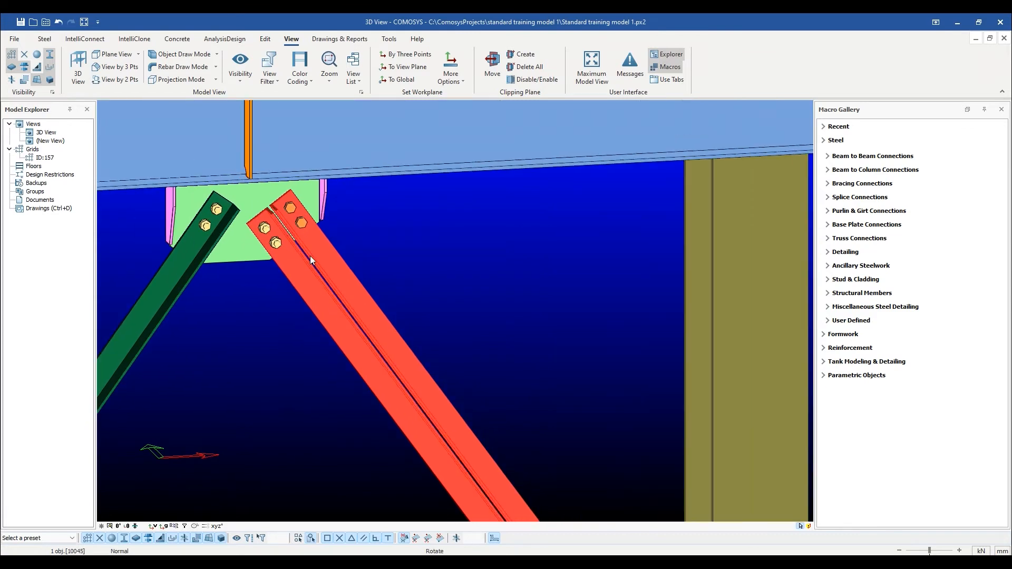
pyautogui.moveTo(310, 255)
pyautogui.mouseDown(button='middle')
pyautogui.moveTo(308, 240)
pyautogui.moveTo(305, 254)
pyautogui.mouseUp(button='middle')
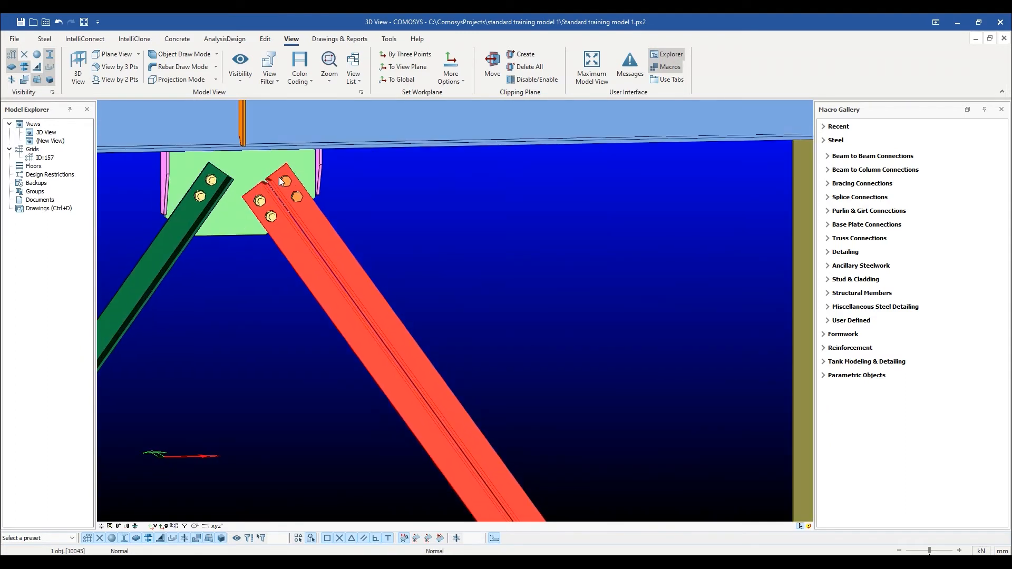
pyautogui.scroll(-3, 277, 204)
pyautogui.moveTo(476, 410); pyautogui.dragTo(410, 299, button='middle')
pyautogui.scroll(-4, 433, 348)
pyautogui.moveTo(501, 408); pyautogui.dragTo(467, 327, button='middle')
pyautogui.scroll(4, 508, 467)
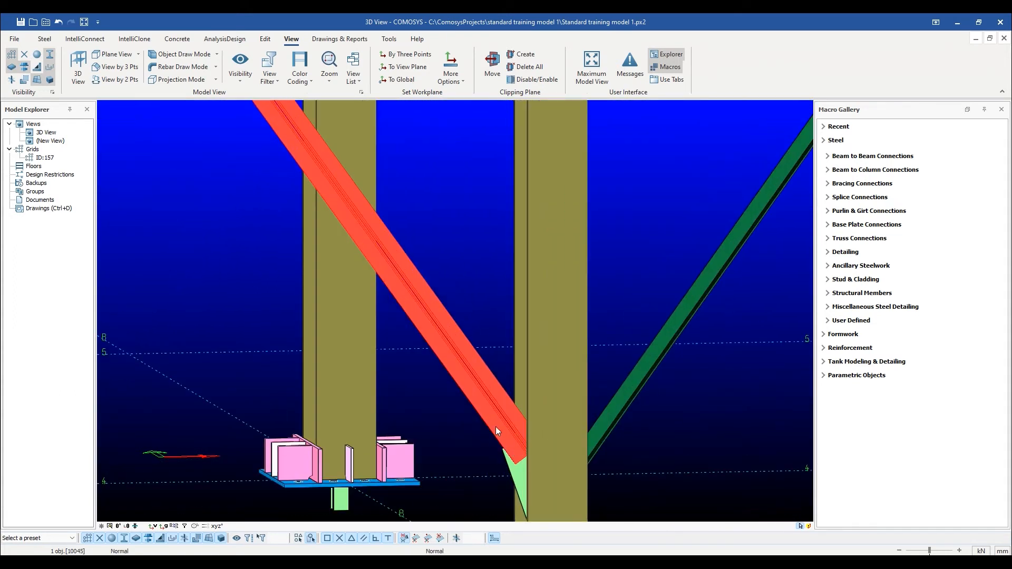
pyautogui.scroll(-4, 488, 424)
pyautogui.scroll(5, 464, 401)
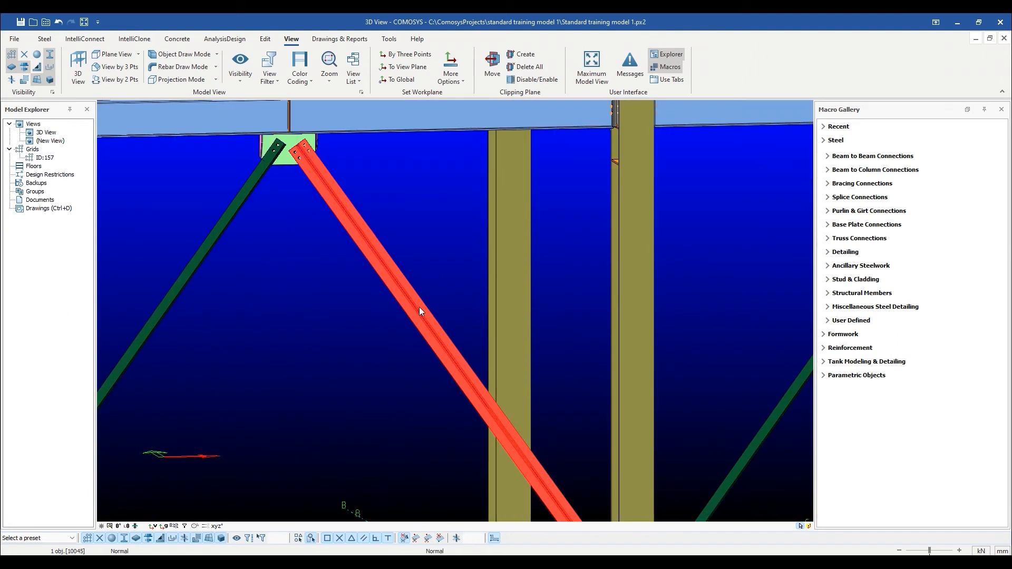
# Open the twin brace's properties and examine the settings of its individual parts.
pyautogui.doubleClick(420, 307)
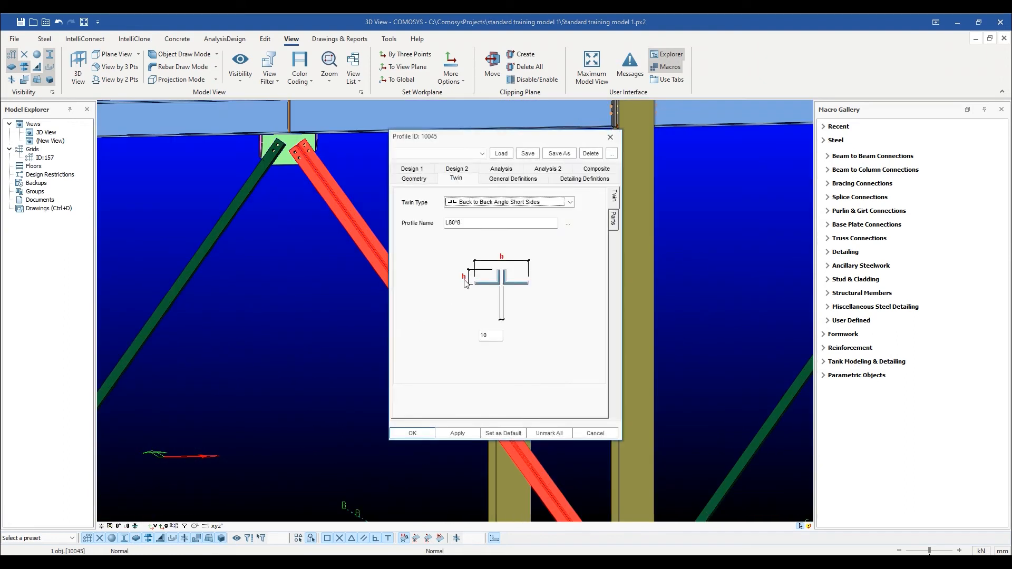
pyautogui.click(614, 219)
pyautogui.click(411, 214)
pyautogui.click(411, 221)
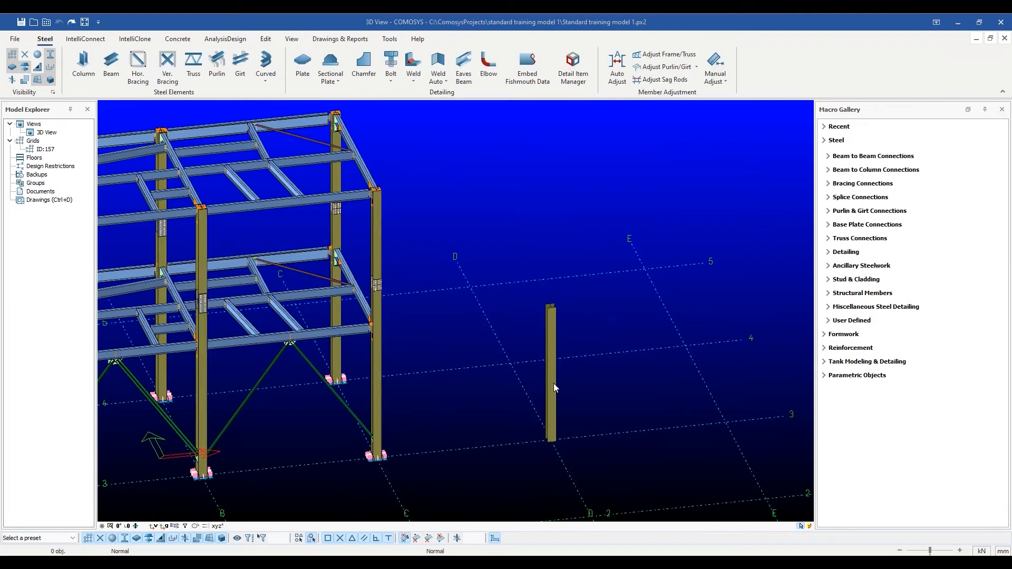
# Change the HEA300 steel column at grid D-3 from a Normal to a Built-Up profile and apply it.
pyautogui.doubleClick(553, 387)
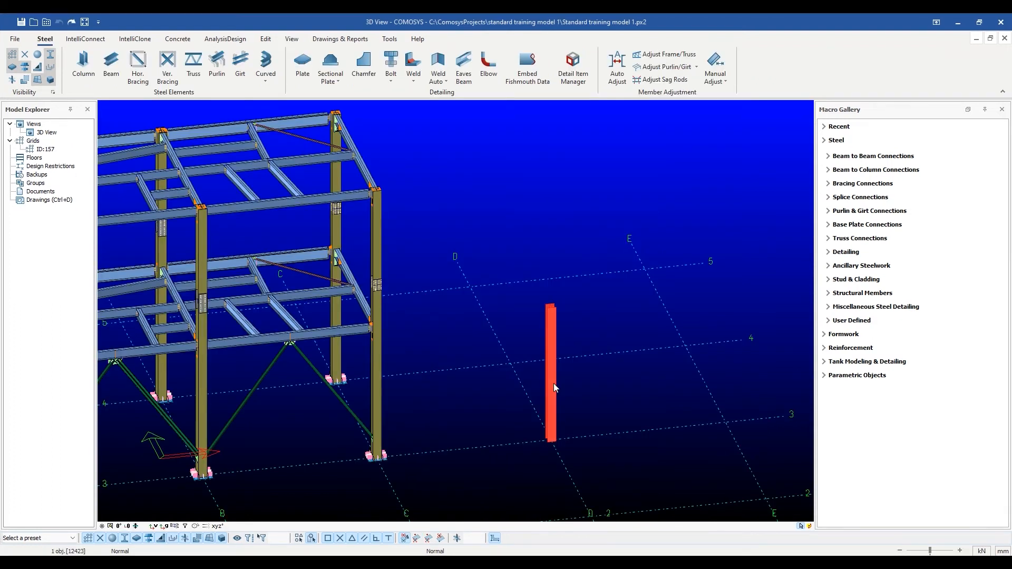
pyautogui.moveTo(556, 142); pyautogui.dragTo(742, 119)
pyautogui.click(768, 187)
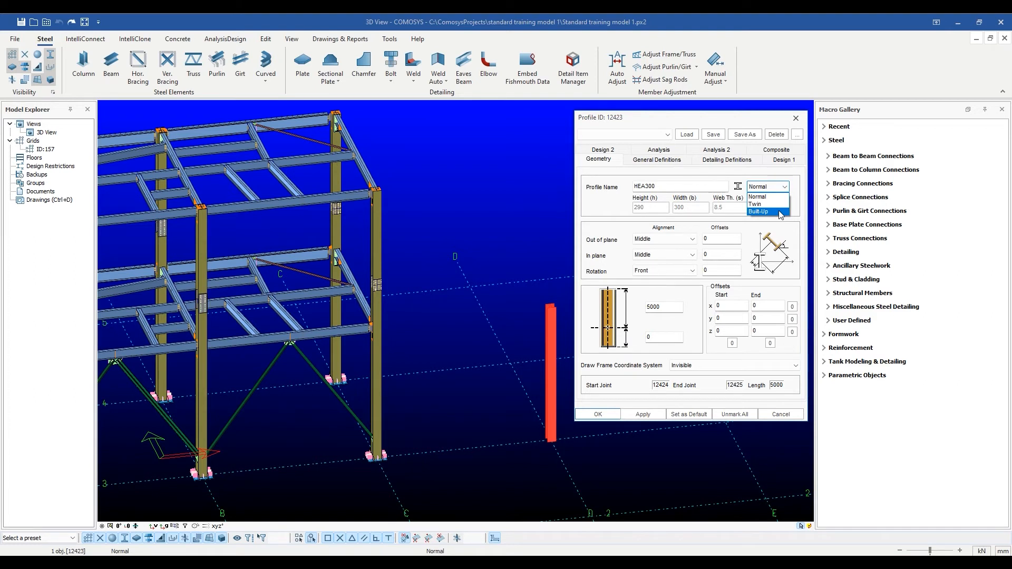
pyautogui.click(780, 212)
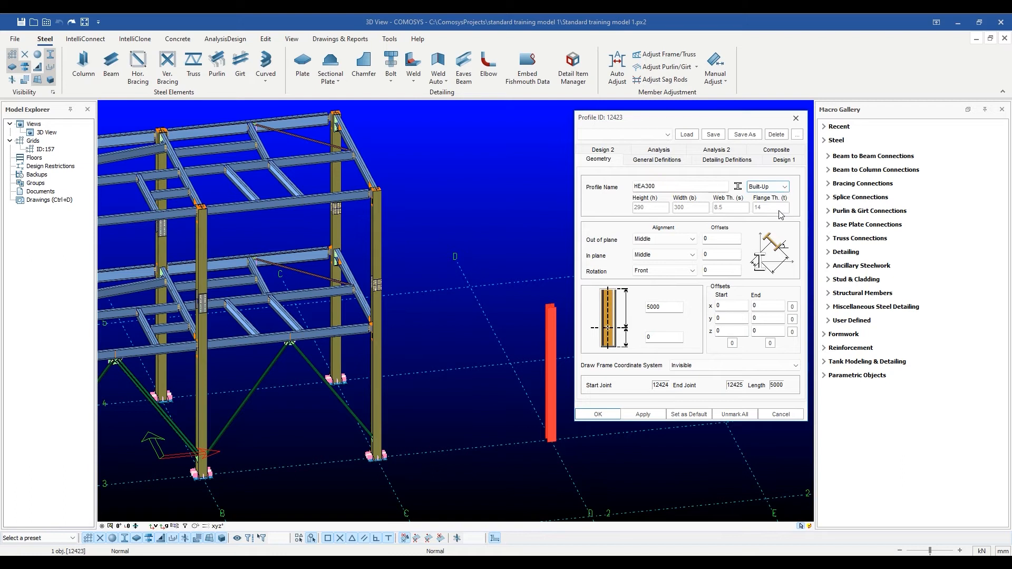
pyautogui.click(642, 414)
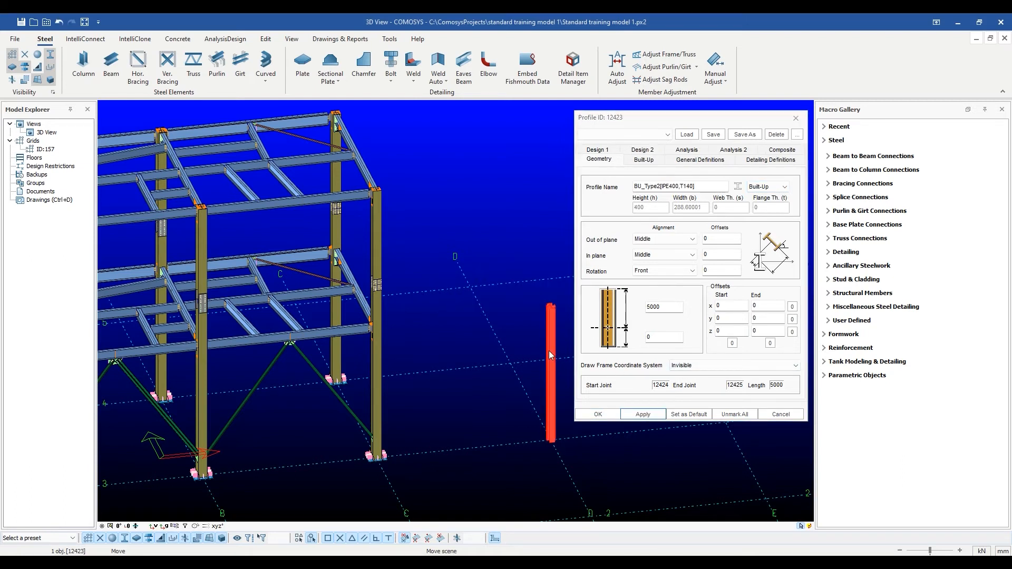
# Set the built-up type of the column at grid D-3 to Type 5.
pyautogui.scroll(5, 549, 350)
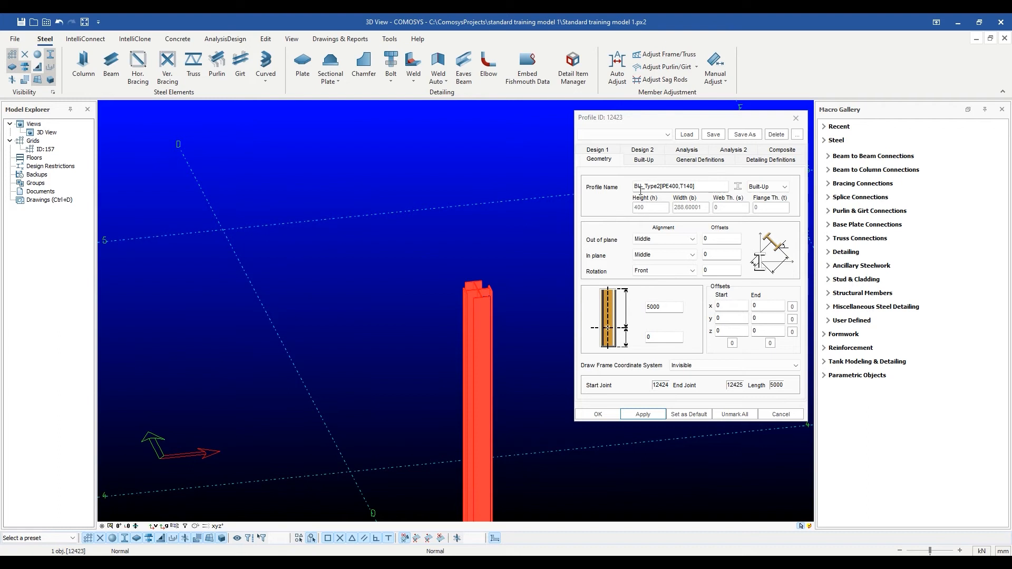
pyautogui.click(118, 526)
pyautogui.moveTo(449, 458); pyautogui.dragTo(411, 279, button='middle')
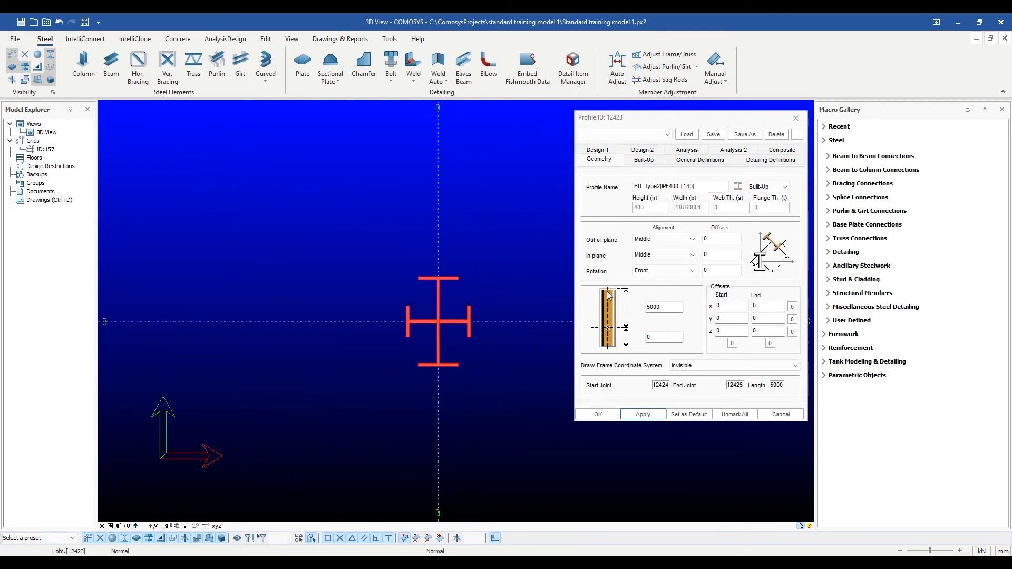
pyautogui.click(659, 161)
pyautogui.click(755, 183)
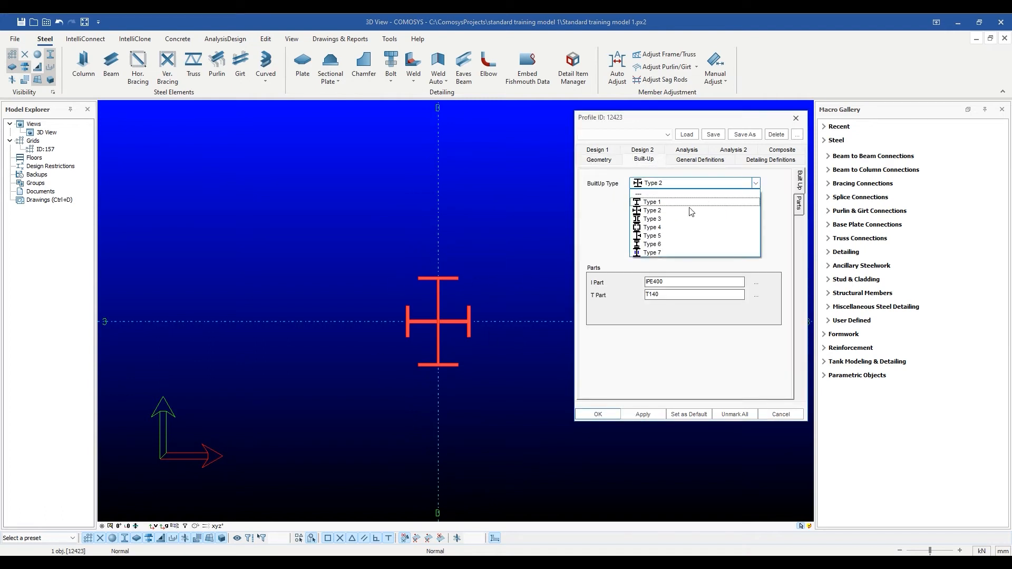
pyautogui.click(659, 236)
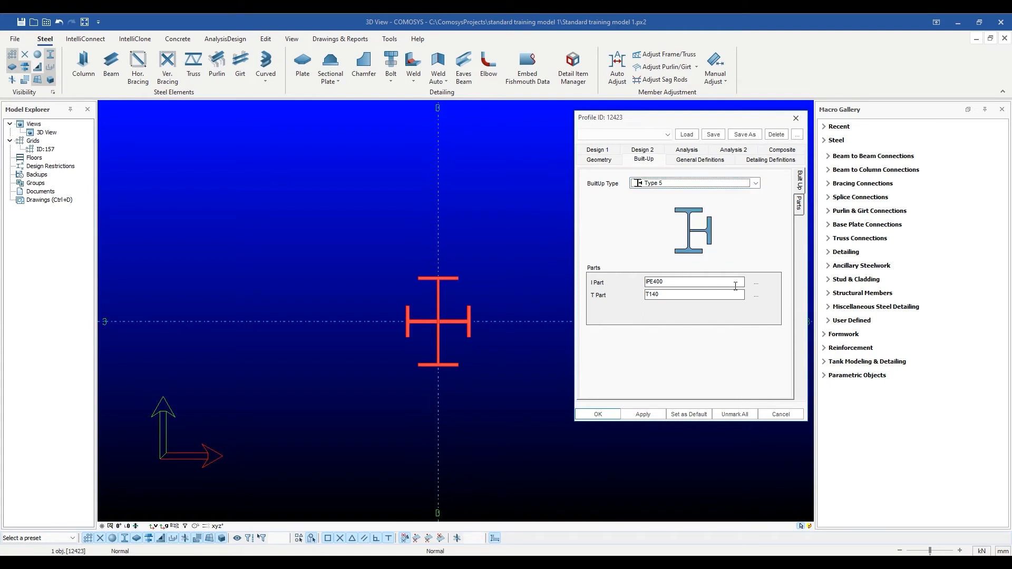
# Set the built-up column's I part to IPE500 and its T part to T70, apply the profile and close the properties.
pyautogui.click(756, 283)
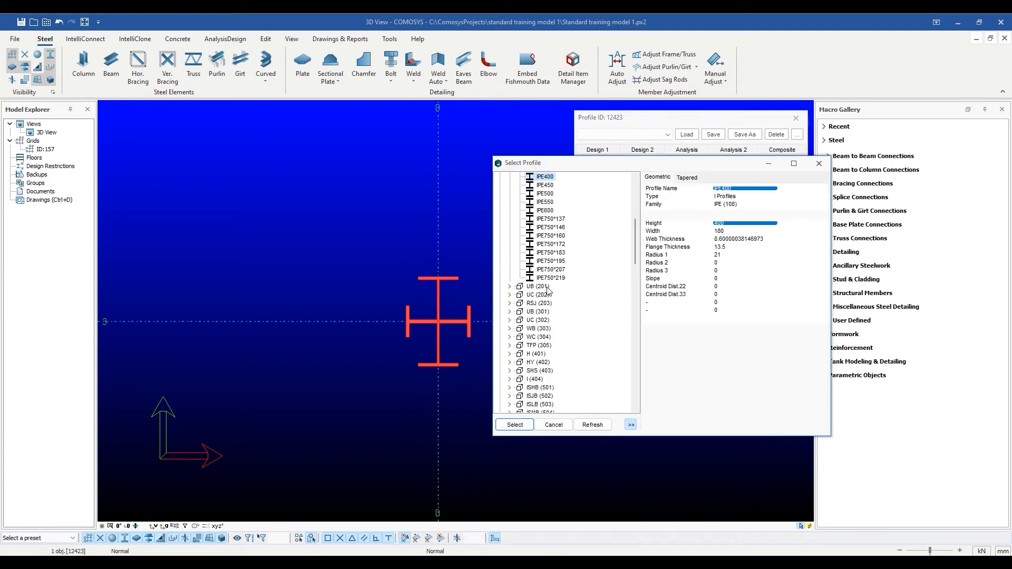
pyautogui.click(546, 194)
pyautogui.click(553, 425)
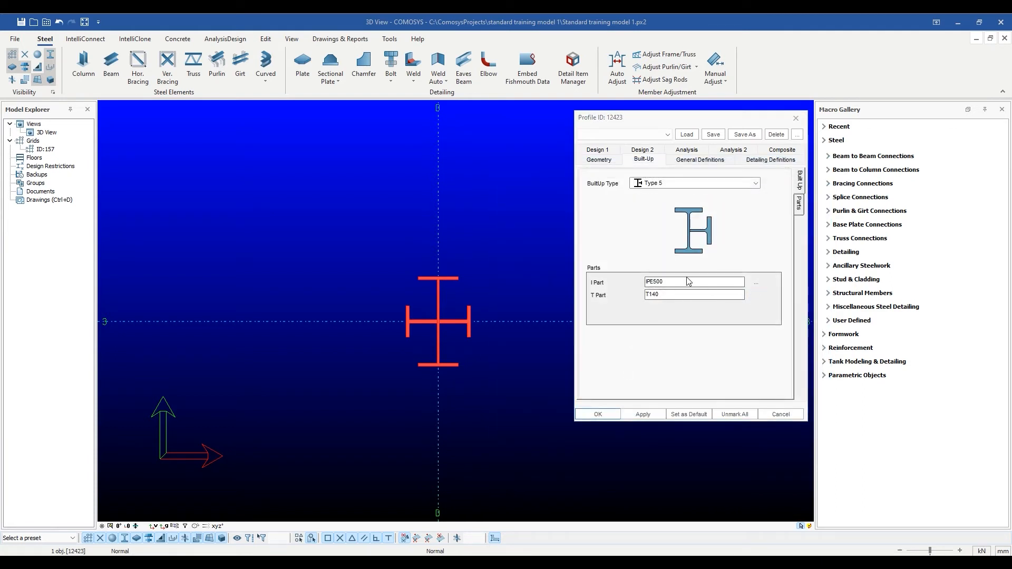
pyautogui.click(688, 281)
pyautogui.click(542, 363)
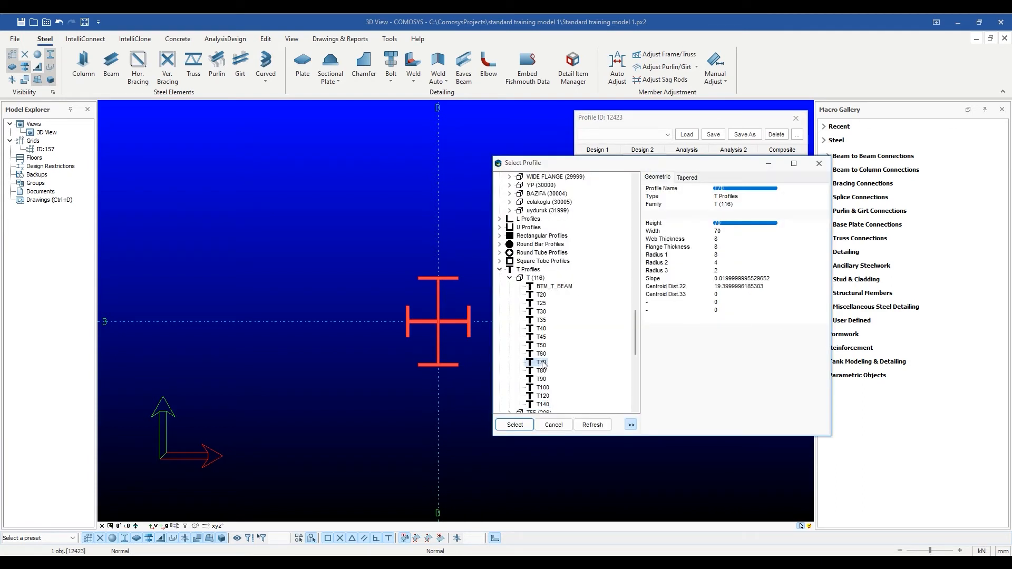
pyautogui.click(515, 424)
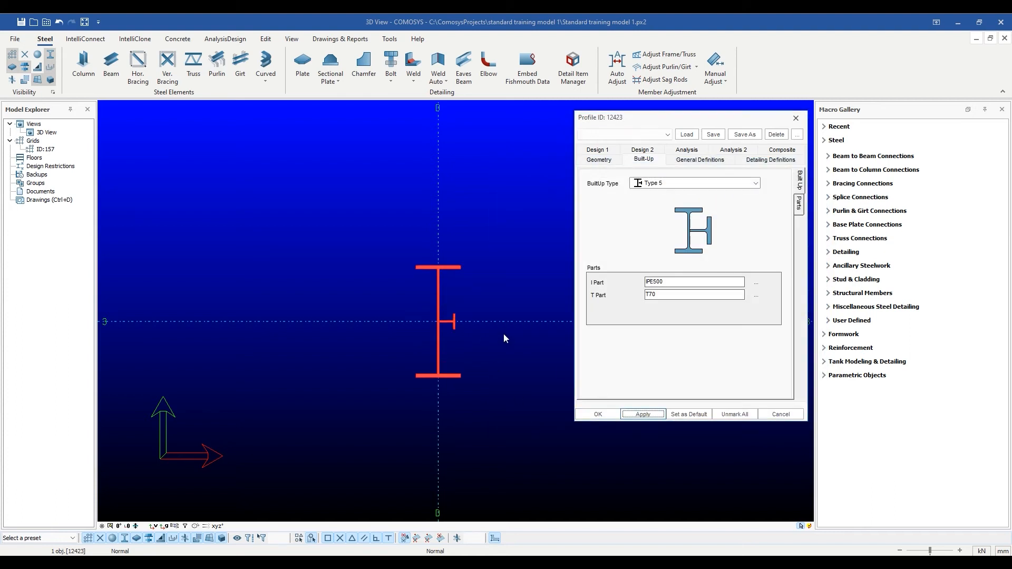
pyautogui.click(598, 415)
# Rotate the built-up column at grid D-3 and shift its alignment across the grid intersection to the side towards grid C.
pyautogui.moveTo(691, 231); pyautogui.dragTo(520, 463, button='middle')
pyautogui.scroll(-2, 489, 393)
pyautogui.click(535, 356)
pyautogui.moveTo(518, 418); pyautogui.dragTo(519, 410, button='middle')
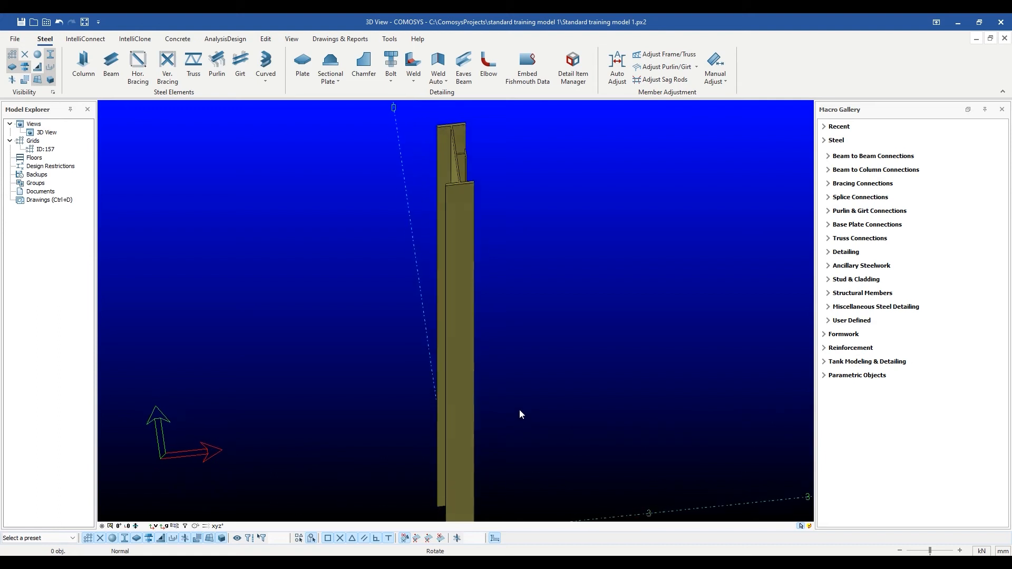
pyautogui.scroll(-5, 522, 406)
pyautogui.scroll(3, 532, 361)
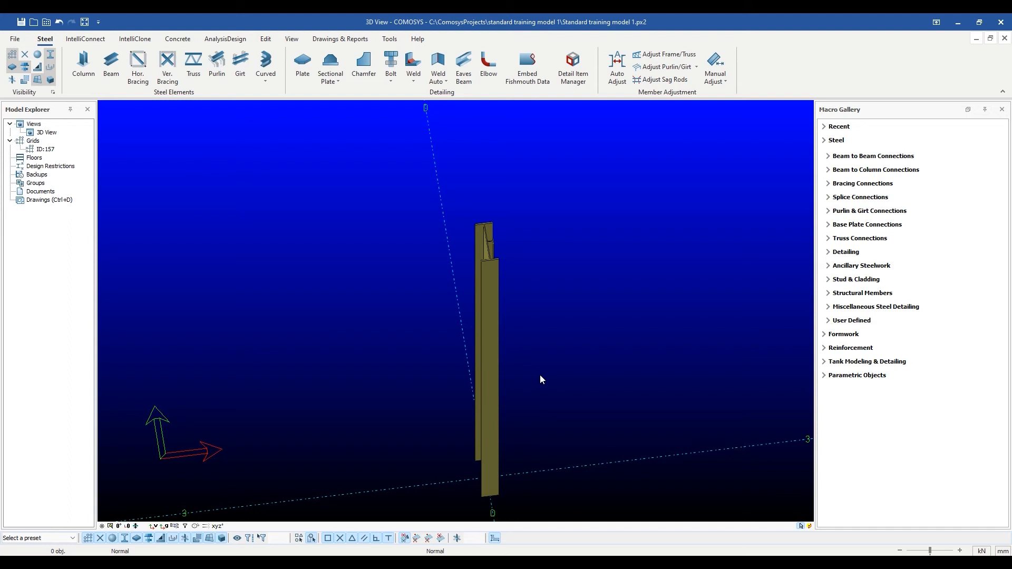
pyautogui.click(497, 349)
pyautogui.press('Left')
pyautogui.press('Left')
pyautogui.press('Left')
pyautogui.press('Right')
pyautogui.press('Up')
pyautogui.press('Up')
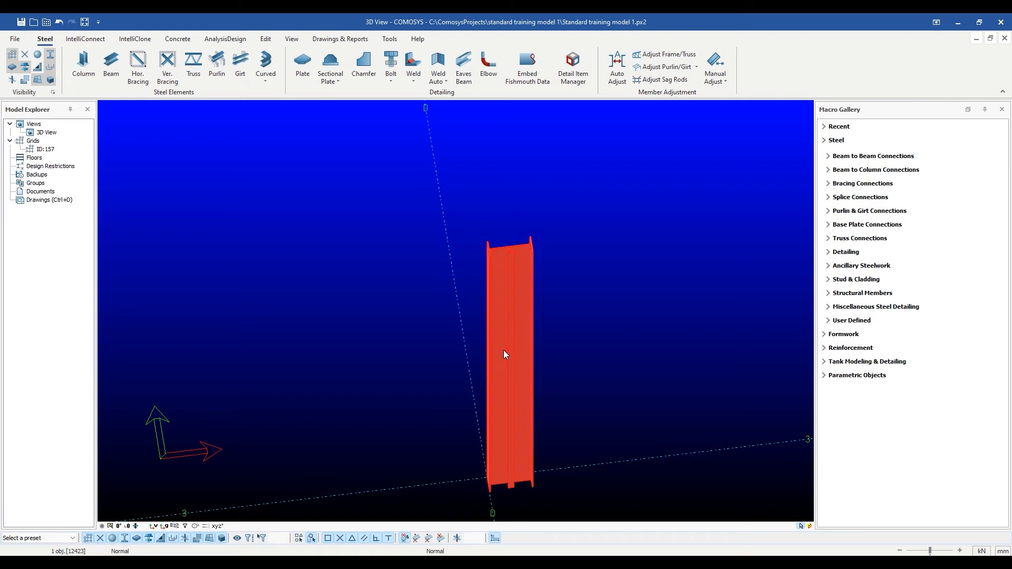
pyautogui.press('Left')
pyautogui.press('Left')
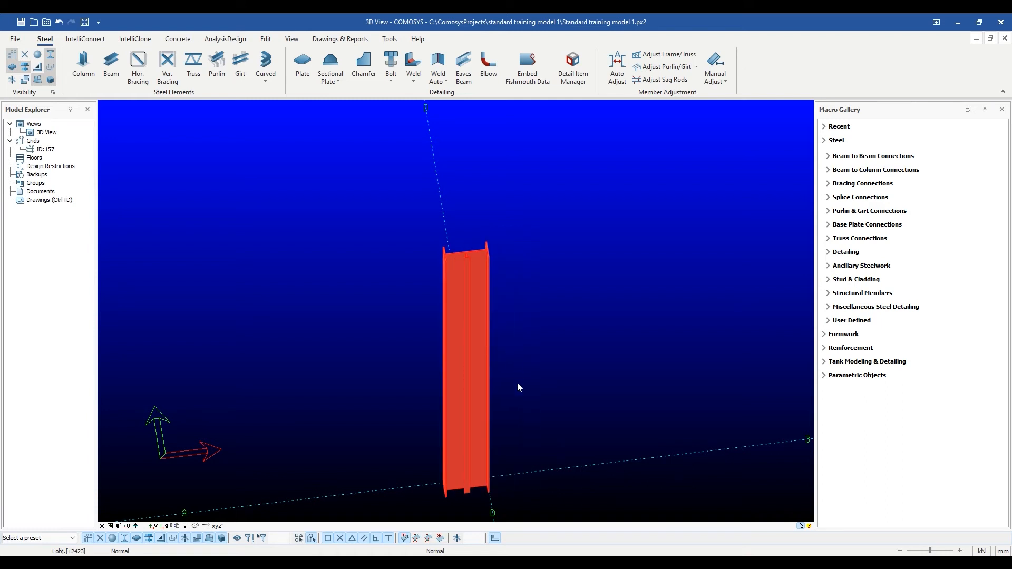
pyautogui.scroll(-1, 517, 381)
pyautogui.moveTo(517, 377); pyautogui.dragTo(549, 381, button='middle')
pyautogui.scroll(-4, 549, 381)
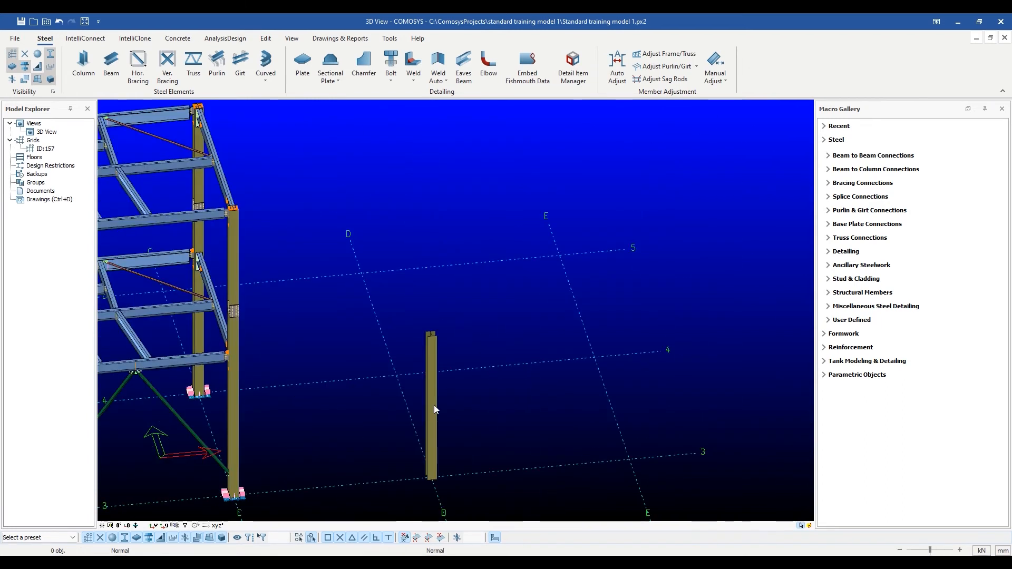
# In top view, set the alignment offsets of the HEA300 column at grid D-3 to 50 out of plane and 40 in plane and apply.
pyautogui.doubleClick(435, 406)
pyautogui.moveTo(454, 135); pyautogui.dragTo(701, 135)
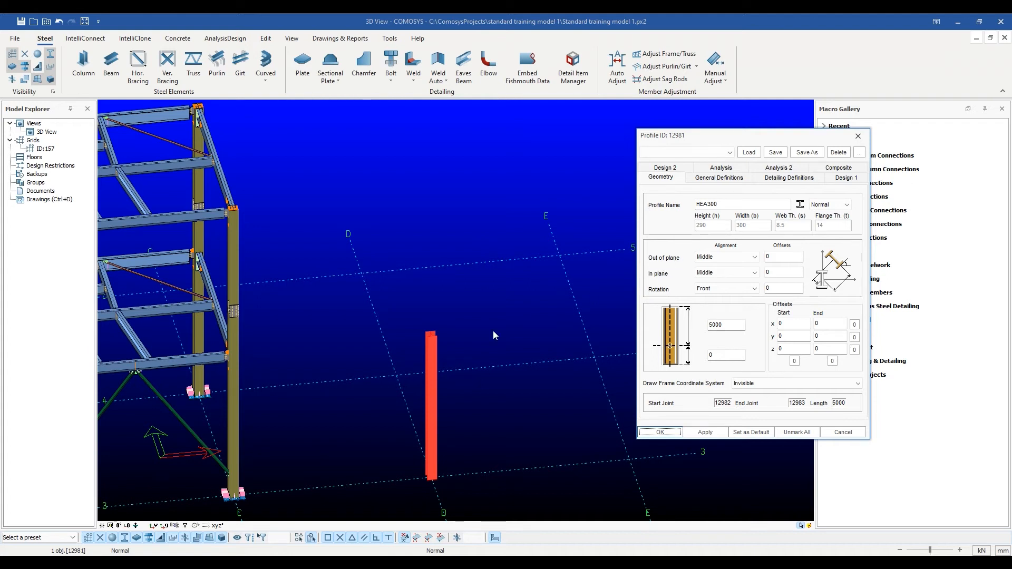
pyautogui.click(118, 525)
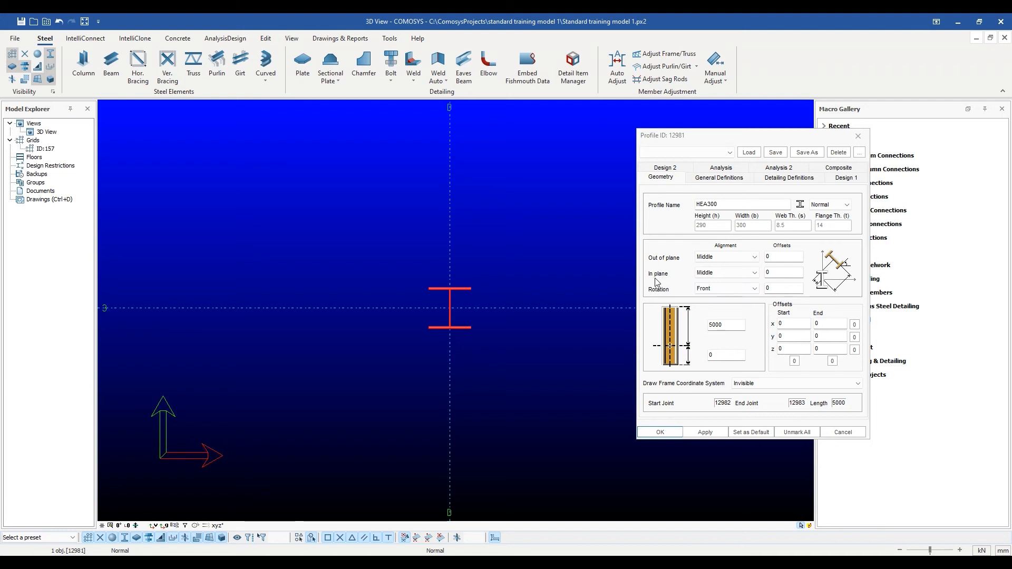
pyautogui.doubleClick(779, 258)
pyautogui.write('50')
pyautogui.doubleClick(783, 271)
pyautogui.write('5')
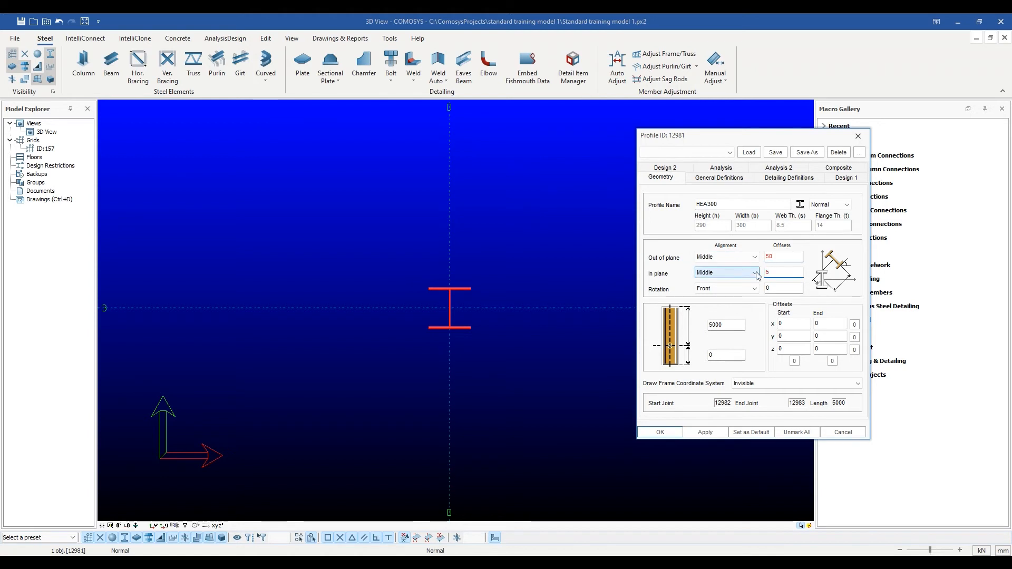
pyautogui.press('BackSpace')
pyautogui.write('40')
pyautogui.click(705, 432)
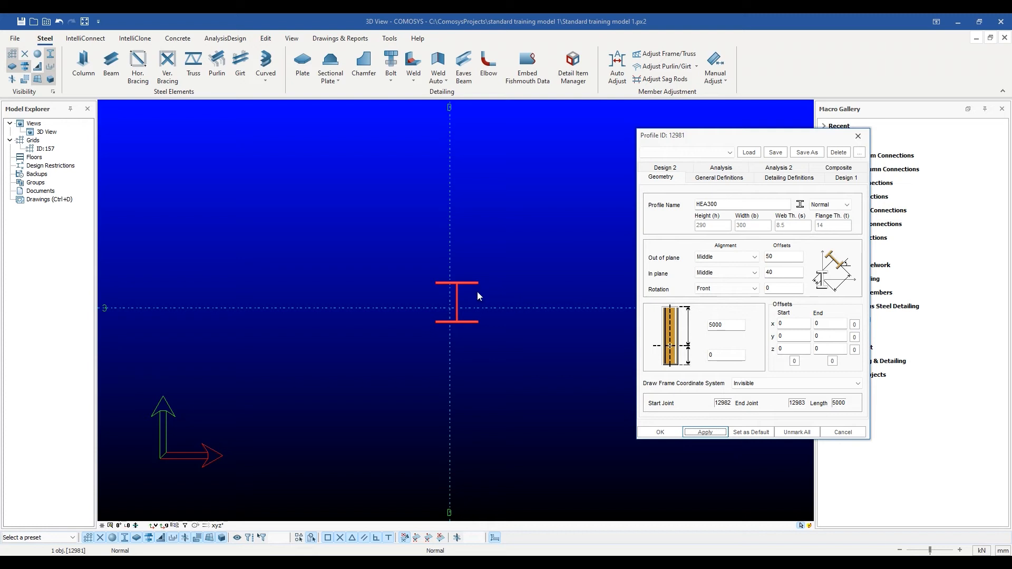
# Reset the column's out-of-plane and in-plane alignment offsets to 0 and apply them.
pyautogui.doubleClick(784, 257)
pyautogui.write('0')
pyautogui.doubleClick(782, 271)
pyautogui.write('0')
pyautogui.click(705, 432)
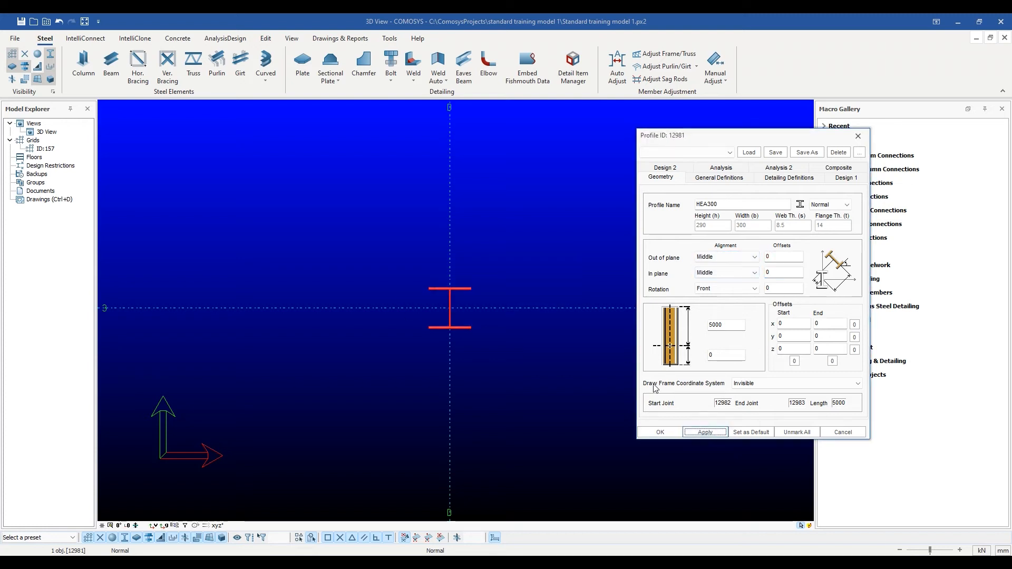
# Set the out-of-plane alignment of the column at grid D-3 to Behind and apply it.
pyautogui.click(746, 258)
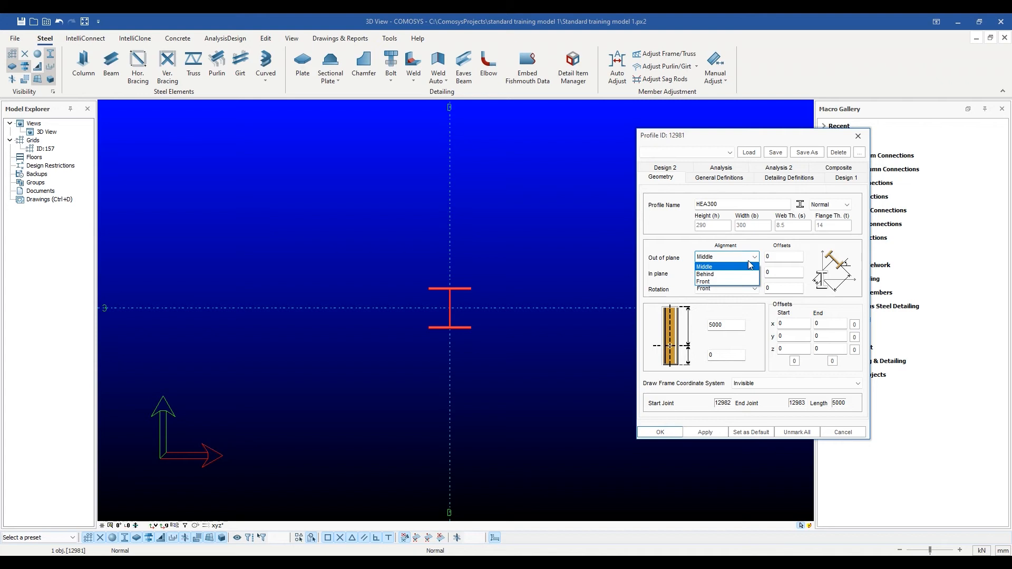
pyautogui.click(738, 274)
pyautogui.click(715, 431)
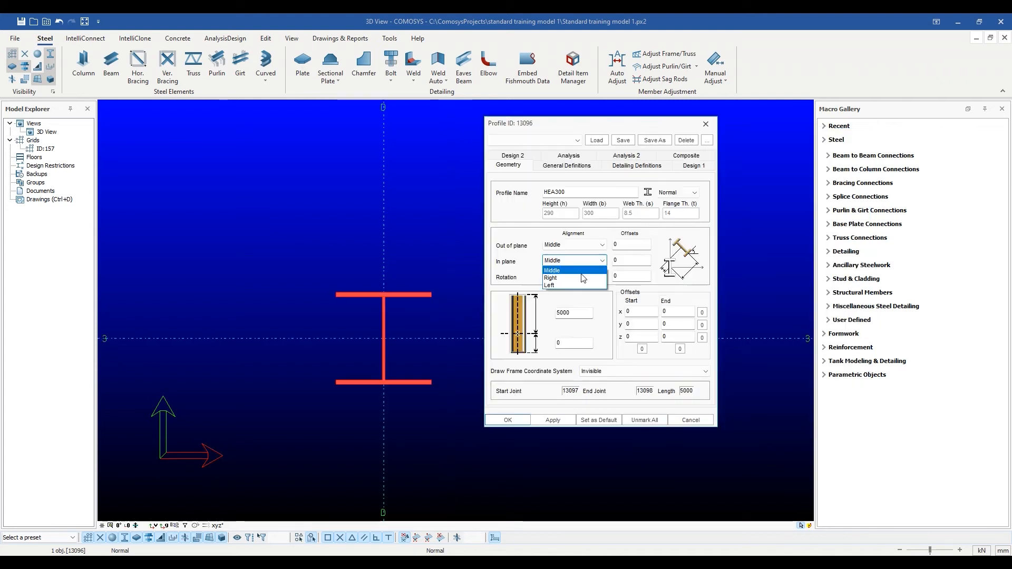
# Apply the in-plane alignment of the HEA300 column as Right, Left and finally Middle.
pyautogui.click(570, 281)
pyautogui.click(553, 420)
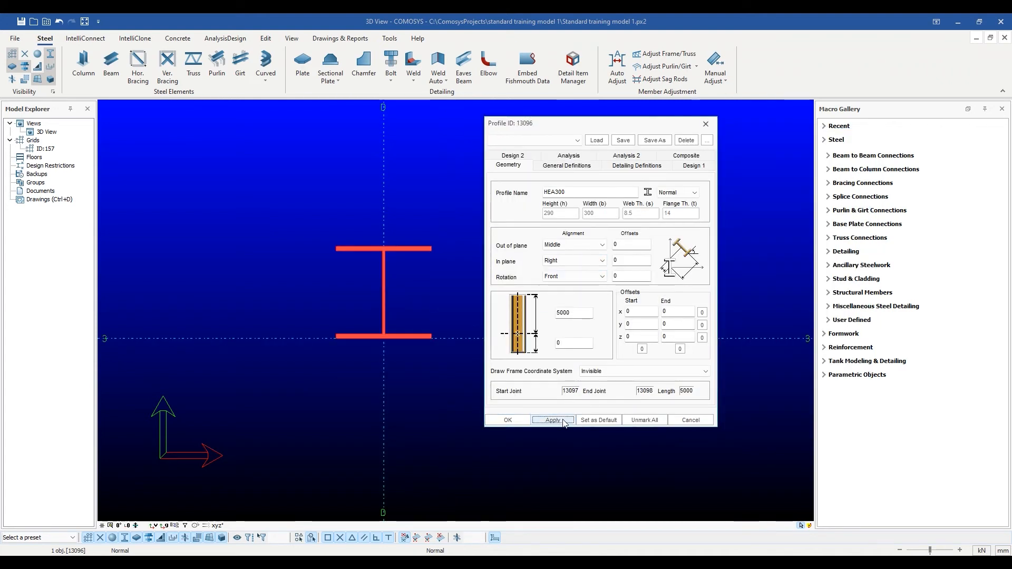
pyautogui.click(591, 260)
pyautogui.click(577, 289)
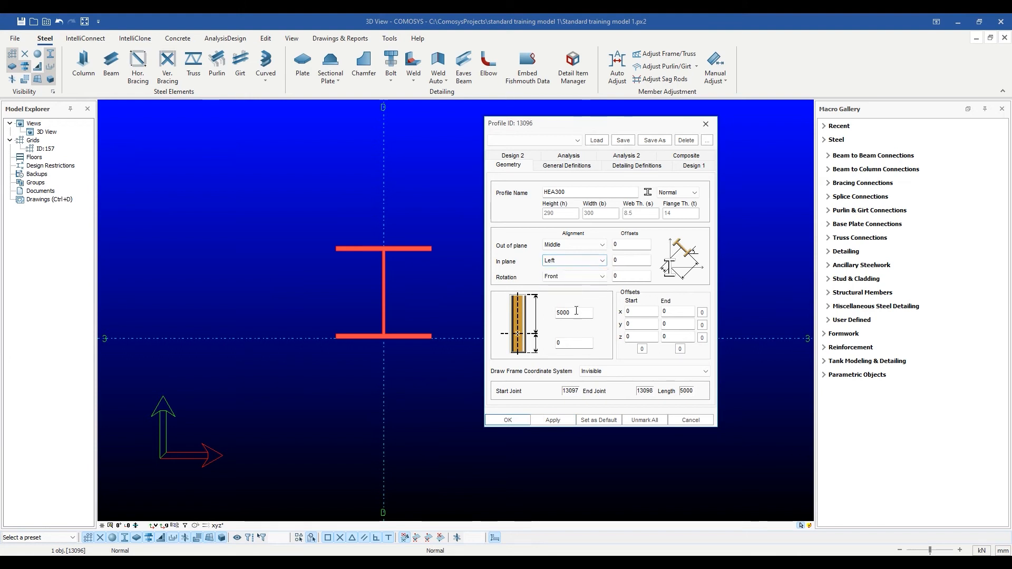
pyautogui.click(552, 420)
pyautogui.click(590, 260)
pyautogui.click(564, 273)
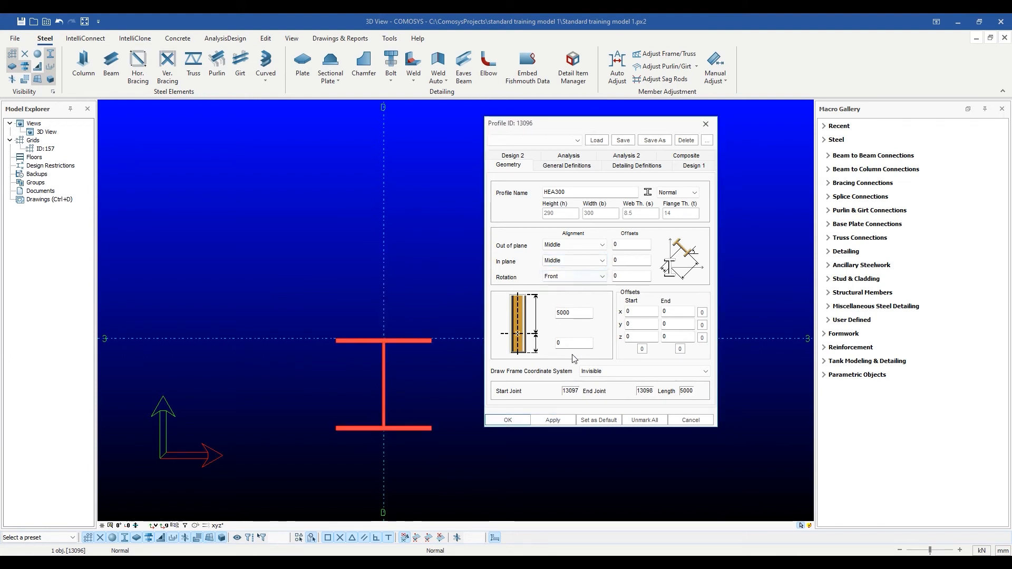
pyautogui.click(552, 420)
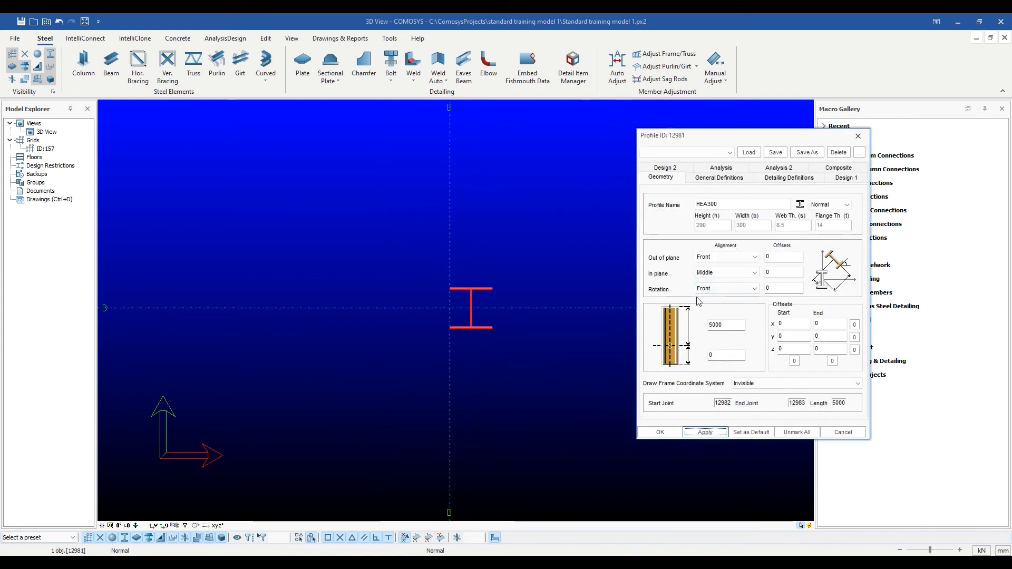
# Apply the Top, Back and Below rotations to the HEA300 column in turn, keeping Below, and close the properties.
pyautogui.click(742, 288)
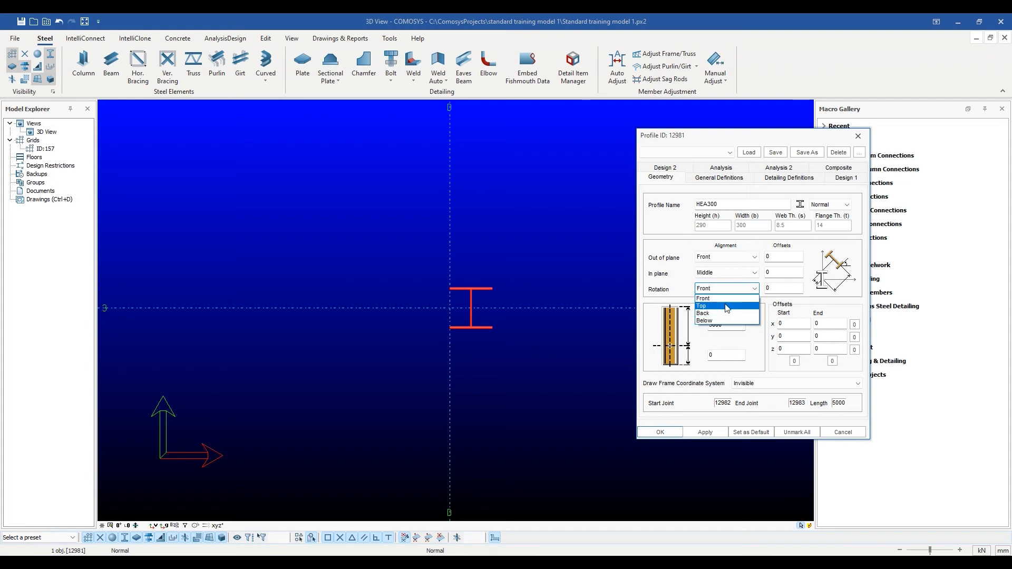
pyautogui.click(727, 306)
pyautogui.click(705, 433)
pyautogui.click(747, 294)
pyautogui.click(735, 314)
pyautogui.click(705, 432)
pyautogui.click(751, 289)
pyautogui.click(727, 316)
pyautogui.click(705, 432)
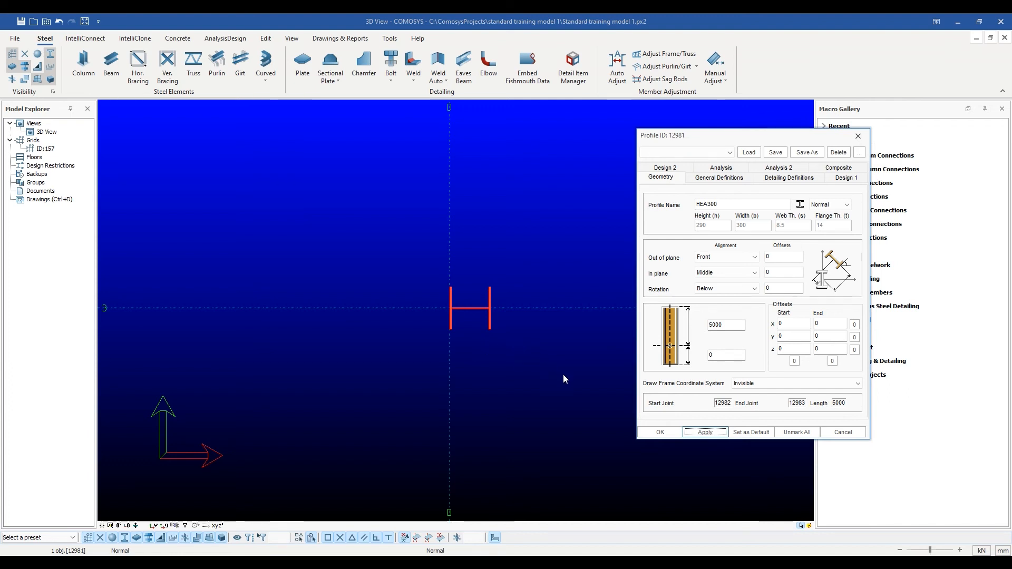
pyautogui.click(657, 432)
# Select the column at grid D-3 and rotate its section in quarter turns directly in the view, without opening its properties.
pyautogui.scroll(1, 492, 293)
pyautogui.click(553, 283)
pyautogui.scroll(-2, 554, 290)
pyautogui.moveTo(573, 351); pyautogui.dragTo(517, 366, button='middle')
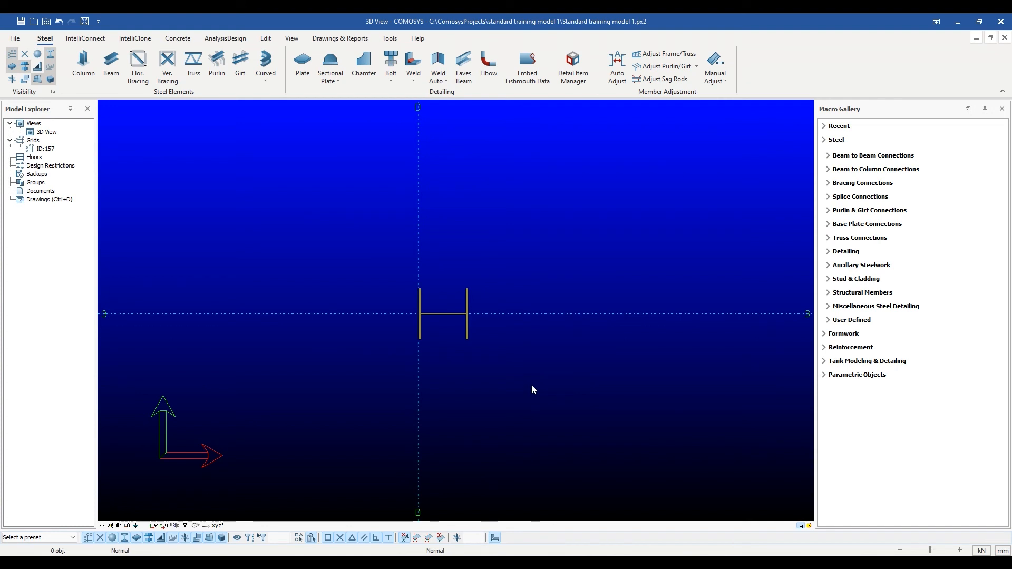
pyautogui.click(467, 296)
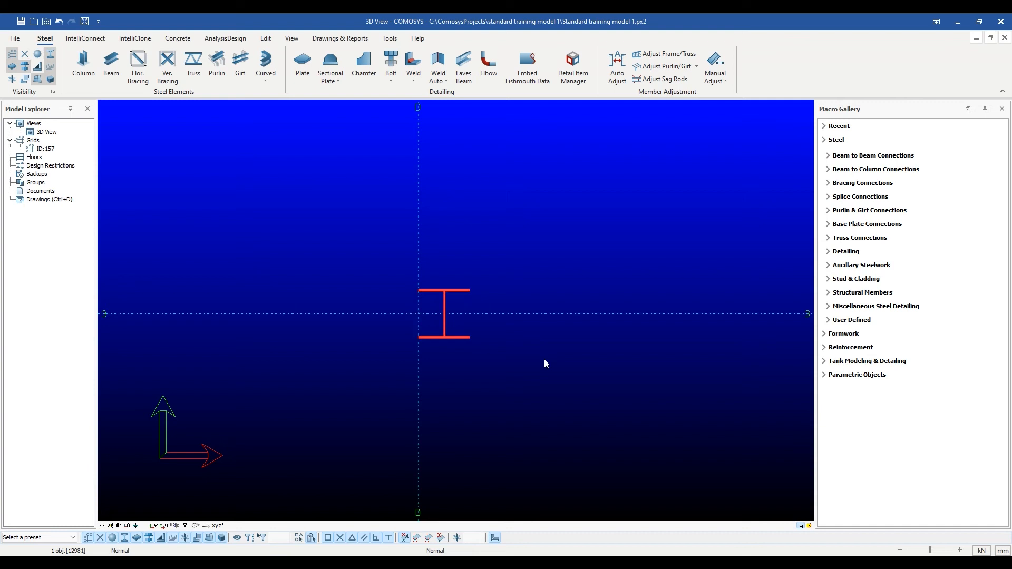
pyautogui.press('space')
pyautogui.press('space')
pyautogui.press('space')
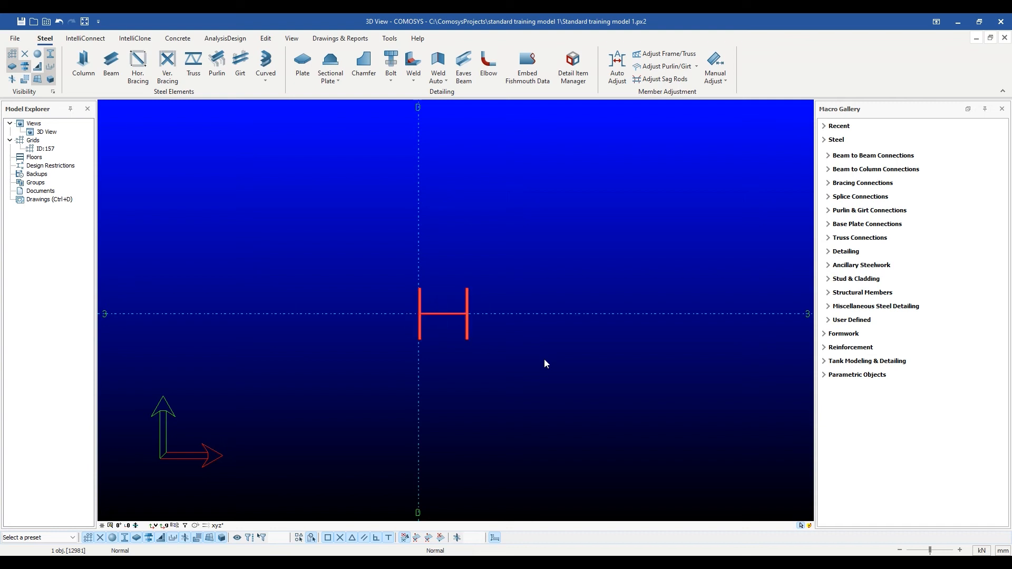
pyautogui.press('space')
pyautogui.moveTo(555, 392)
pyautogui.mouseDown(button='middle')
pyautogui.moveTo(561, 378)
pyautogui.moveTo(573, 387)
pyautogui.mouseUp(button='middle')
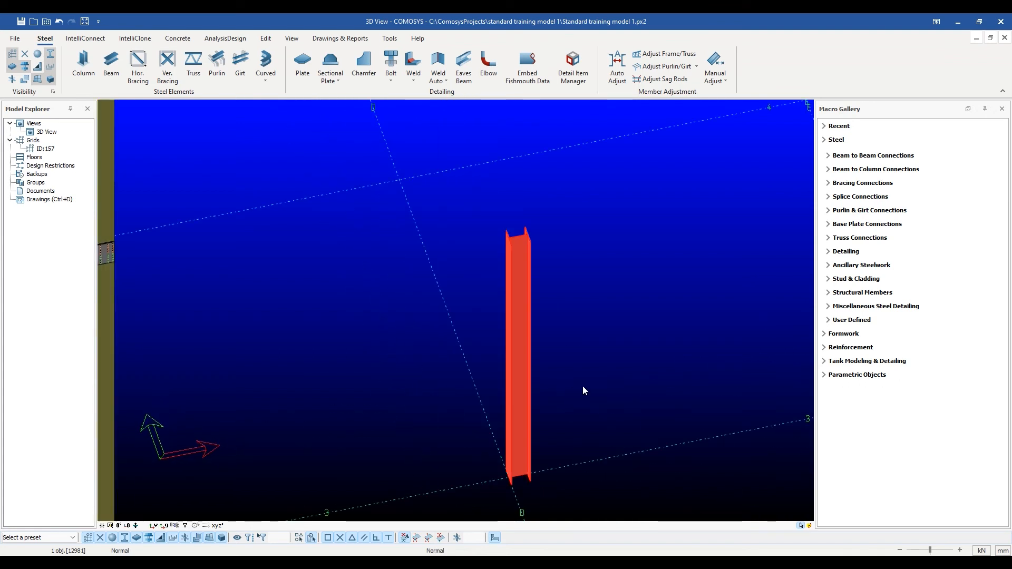
# In the 3D view, rotate the selected column and shift its alignment across the grid intersection until it is centred on D-3.
pyautogui.moveTo(583, 390); pyautogui.dragTo(579, 393, button='middle')
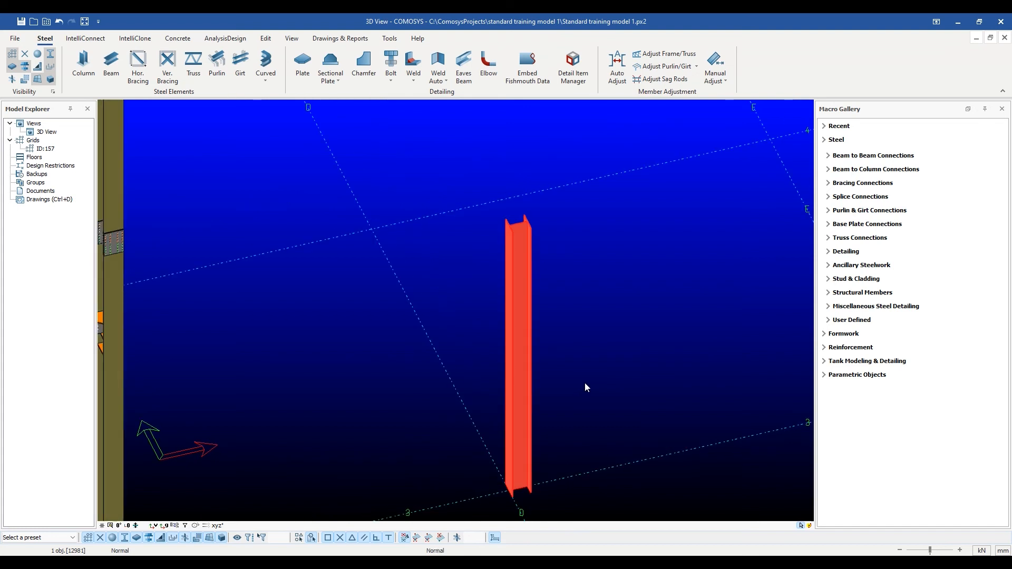
pyautogui.press('space')
pyautogui.press('space')
pyautogui.press('space')
pyautogui.press('Left')
pyautogui.press('Left')
pyautogui.press('Up')
pyautogui.press('v')
pyautogui.press('v')
pyautogui.press('v')
pyautogui.press('v')
pyautogui.press('Up')
pyautogui.press('Up')
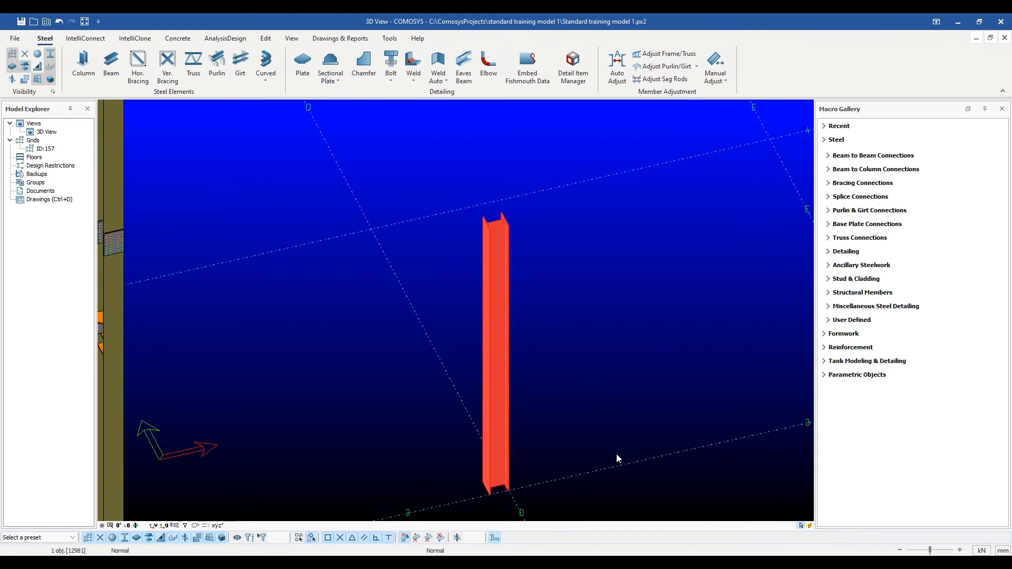
pyautogui.scroll(-5, 618, 433)
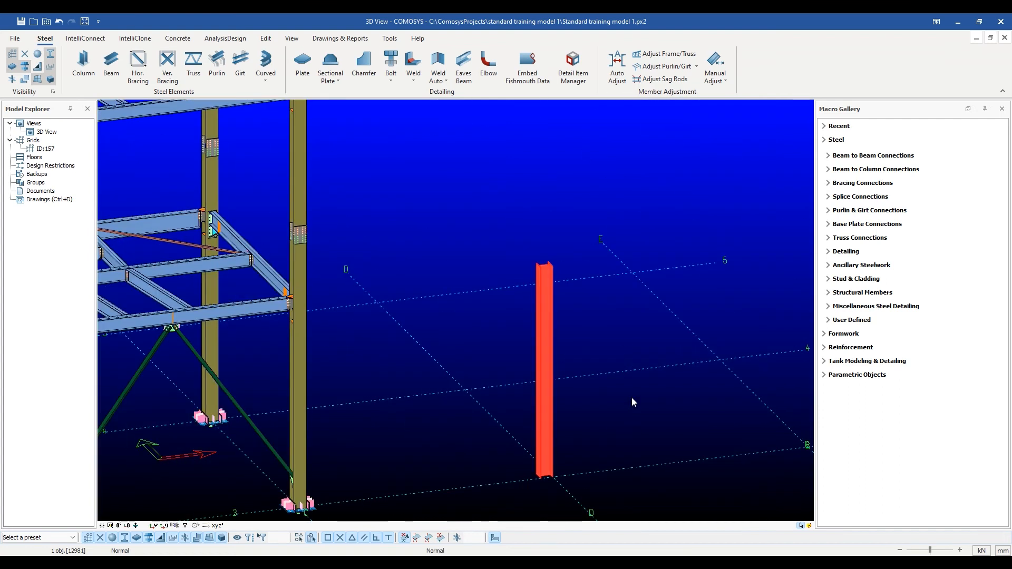
pyautogui.scroll(-2, 631, 398)
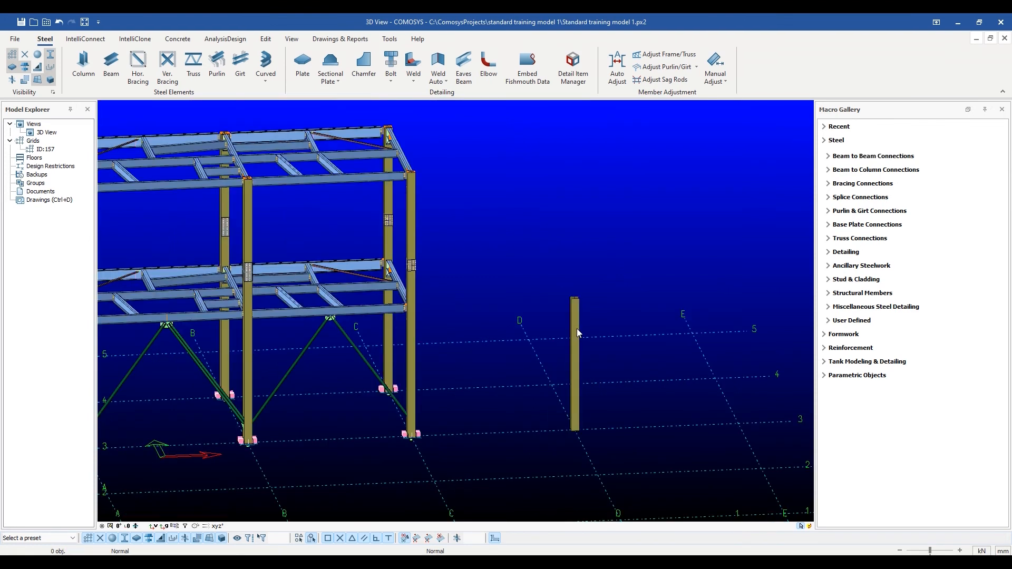
# Open the profile properties of the column at grid D-3, keeping the column in sight beside the dialog.
pyautogui.doubleClick(577, 328)
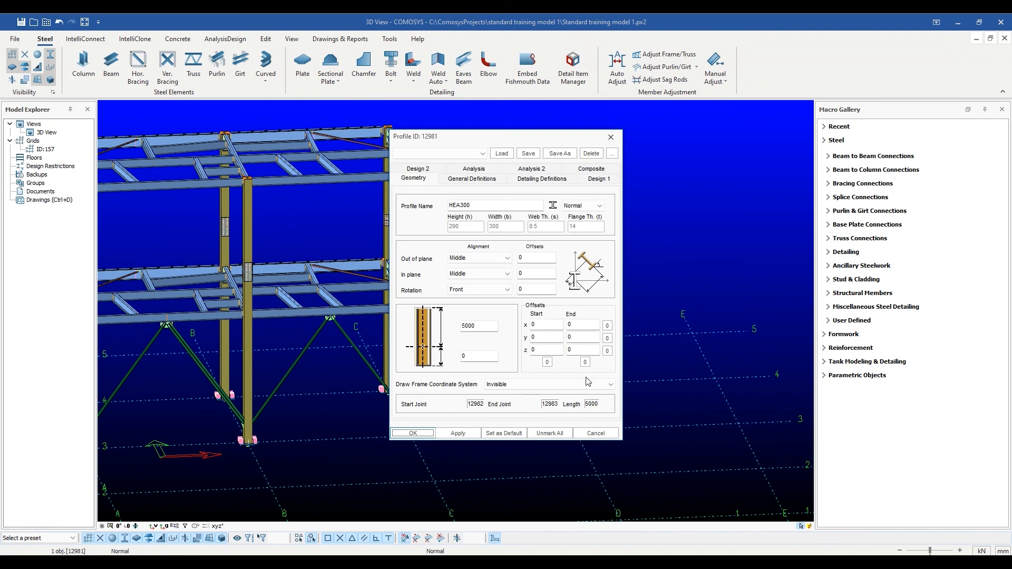
pyautogui.moveTo(566, 143); pyautogui.dragTo(798, 143)
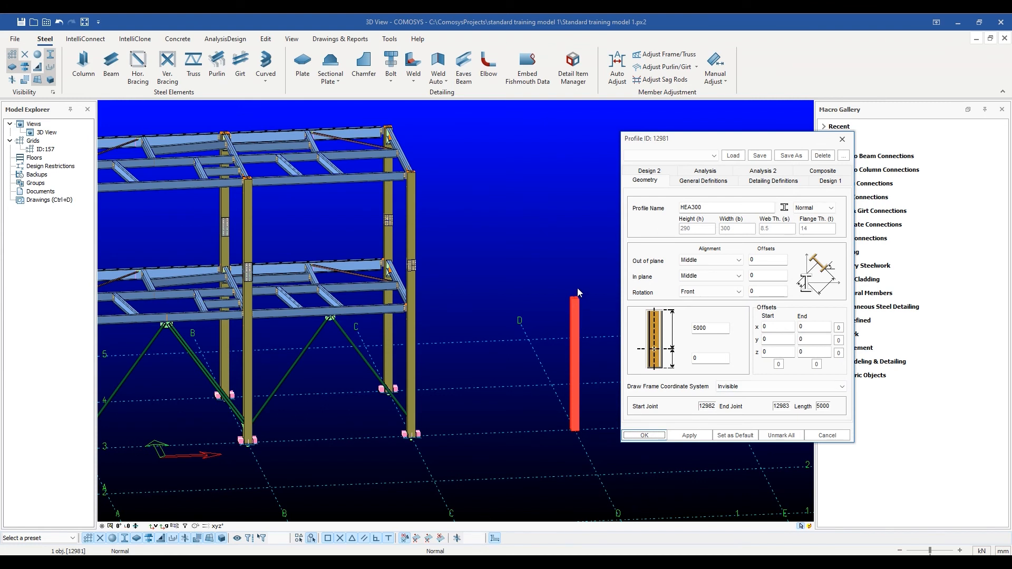
pyautogui.scroll(2, 579, 292)
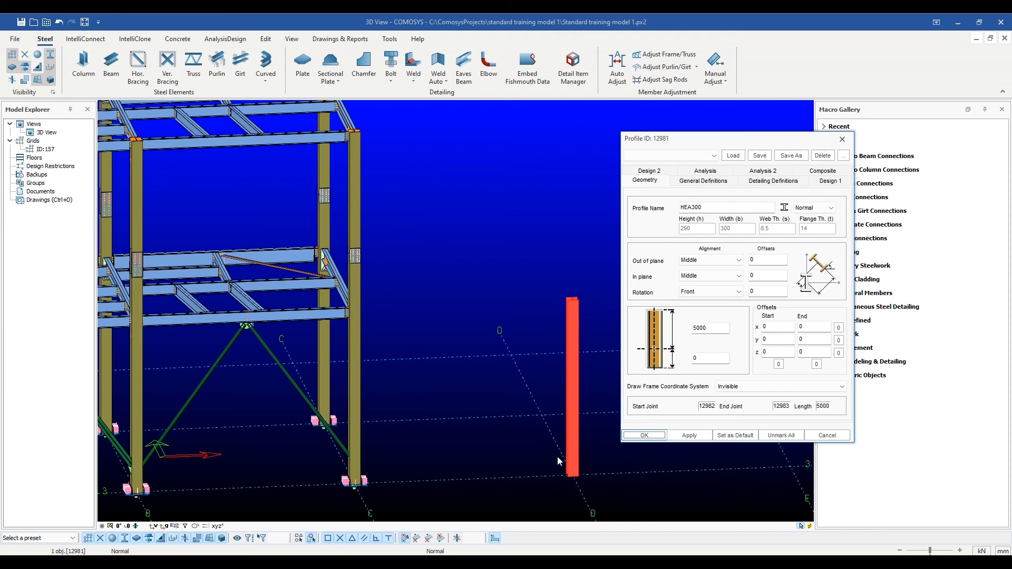
pyautogui.scroll(-1, 559, 460)
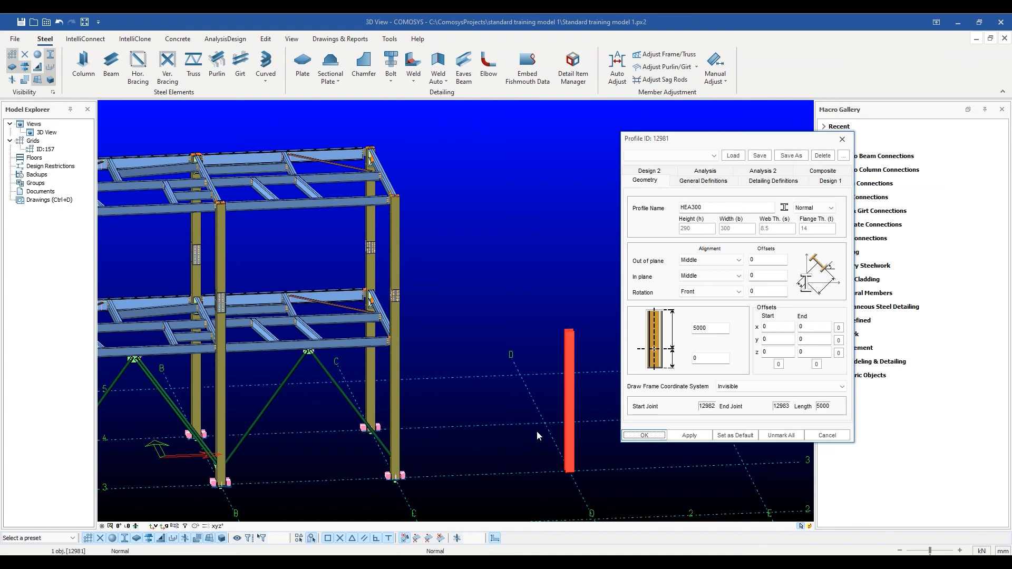
pyautogui.moveTo(498, 416); pyautogui.dragTo(531, 410, button='middle')
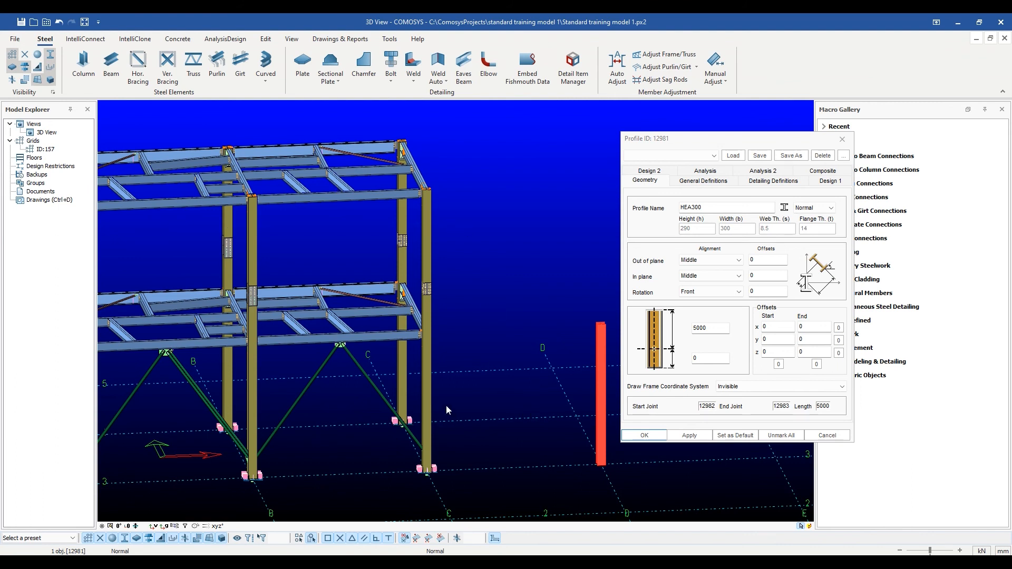
# Switch the model display between solid, wireframe and single-line representations to examine the column's system line.
pyautogui.hotkey('ctrl', '1')
pyautogui.hotkey('ctrl', '2')
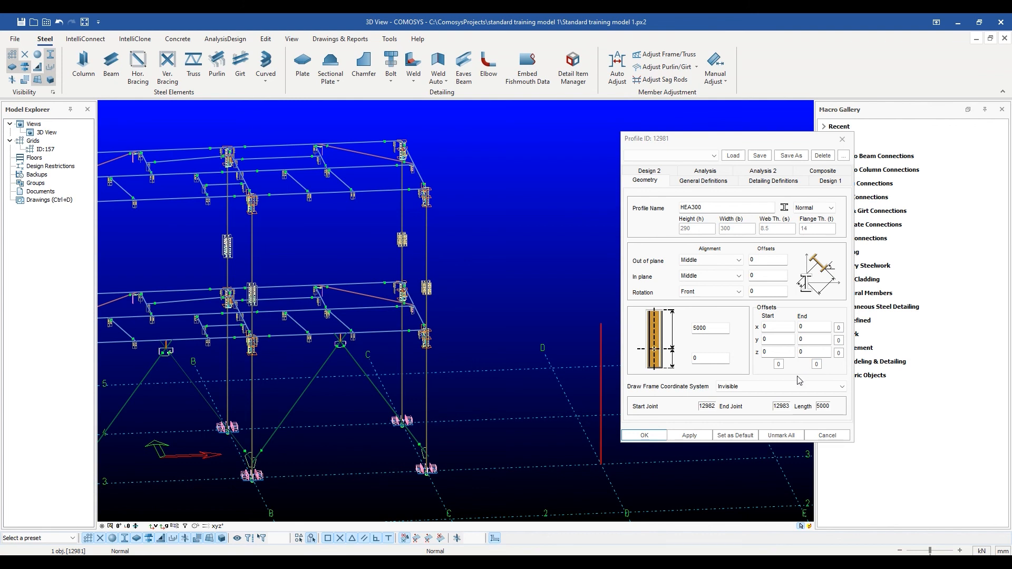
pyautogui.press('space')
pyautogui.press('space')
pyautogui.press('space')
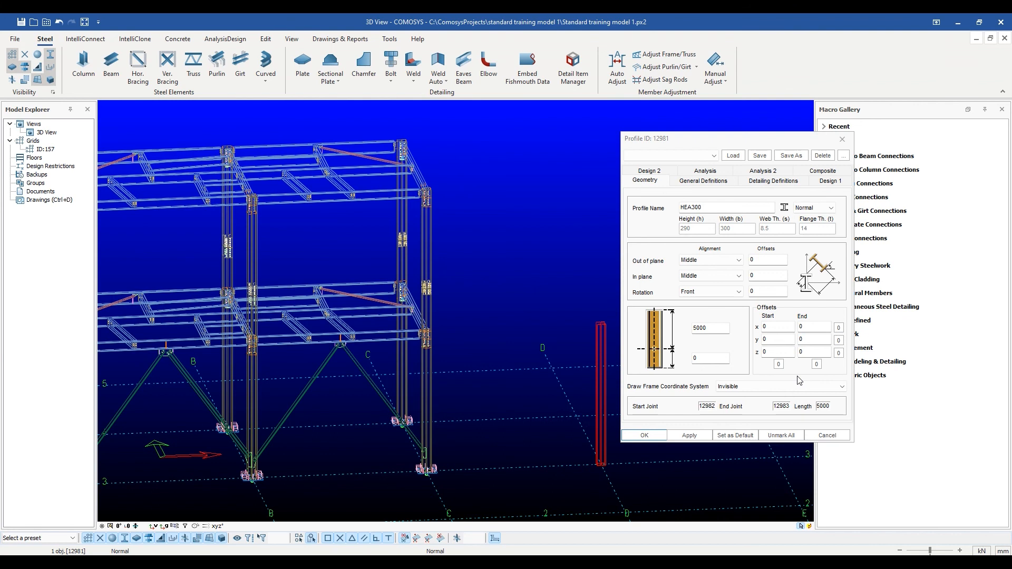
pyautogui.press('space')
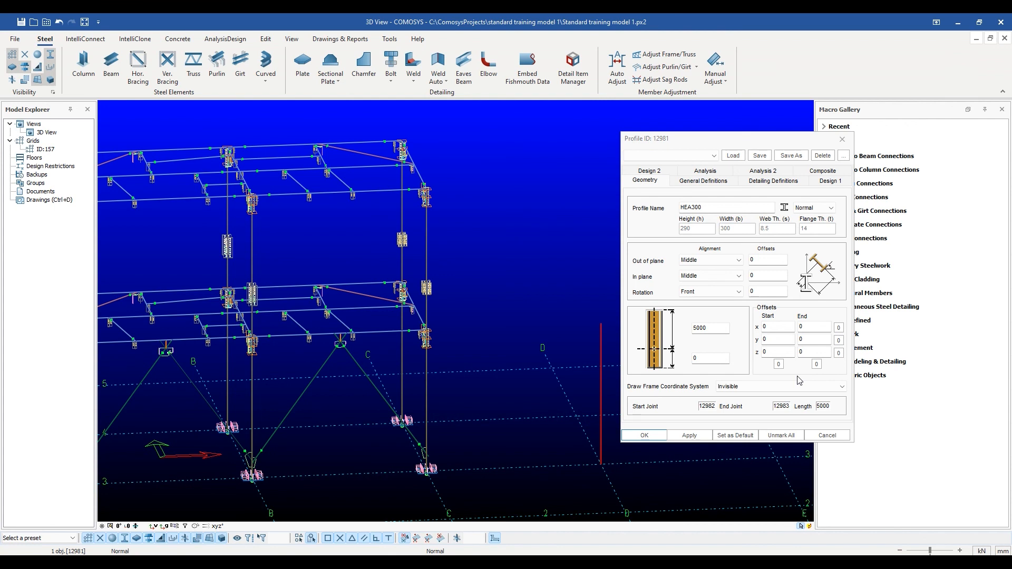
pyautogui.press('F11')
pyautogui.press('F12')
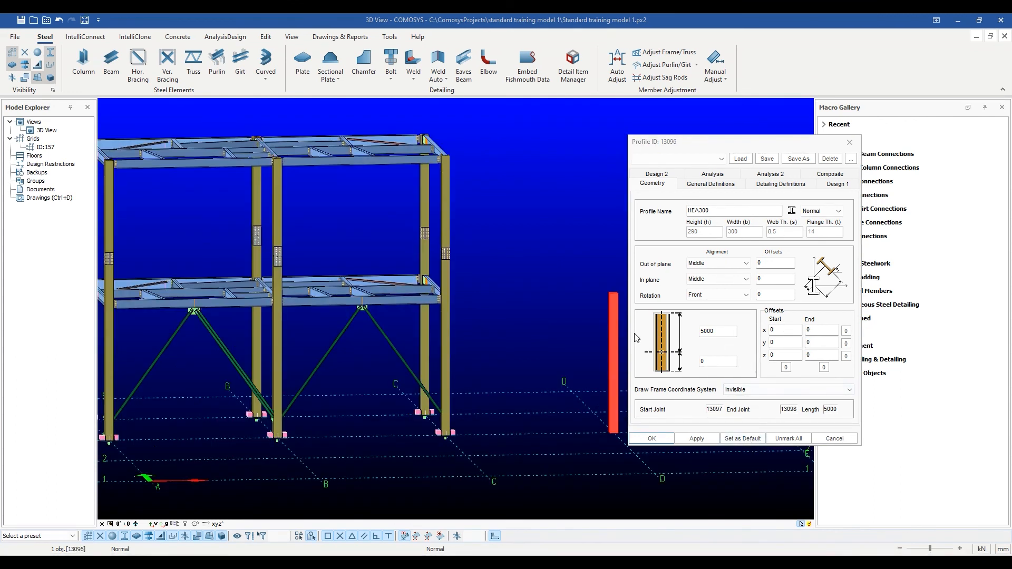
# Set the column's start offsets to 50 in x and 100 in y, apply them and close the properties.
pyautogui.doubleClick(785, 330)
pyautogui.write('5')
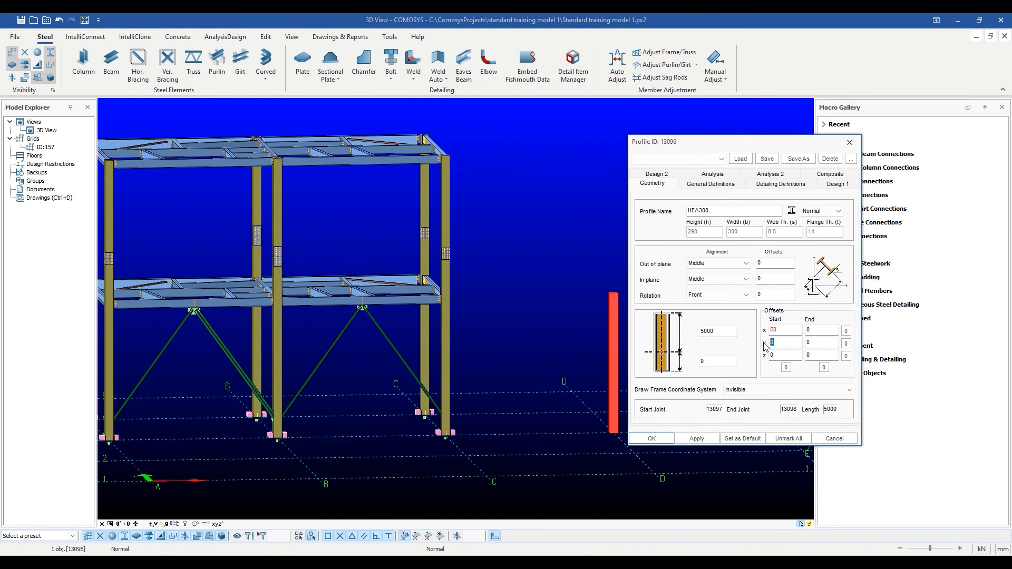
pyautogui.write('100')
pyautogui.click(696, 438)
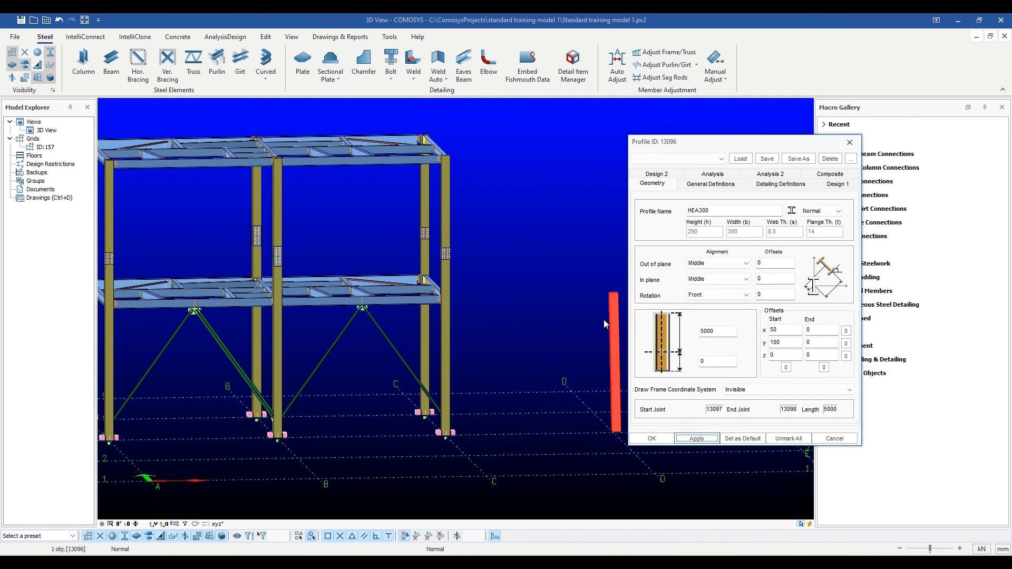
pyautogui.click(652, 438)
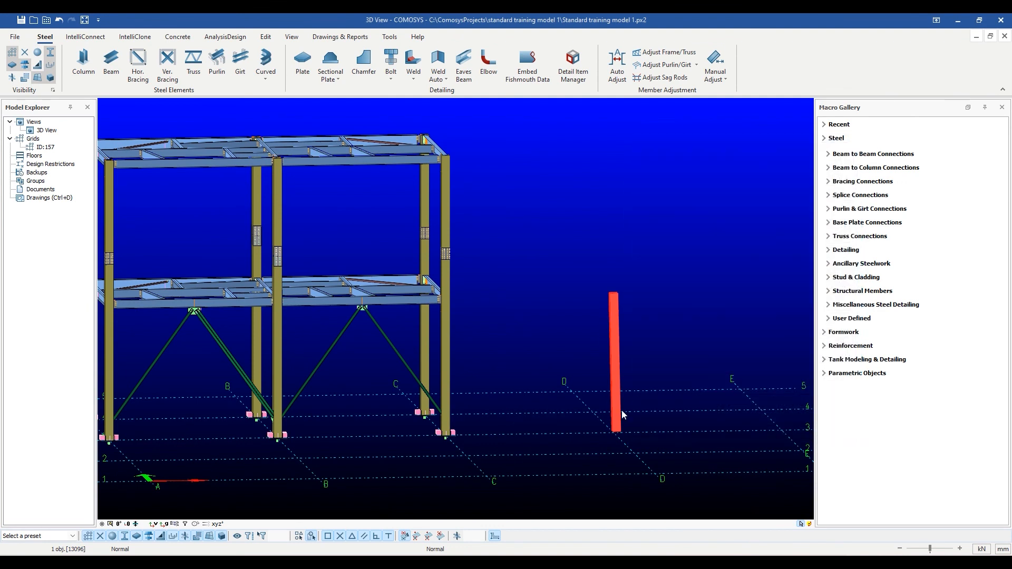
# Compare the offset column body with its system line in wireframe, single-line and solid display.
pyautogui.press('F3')
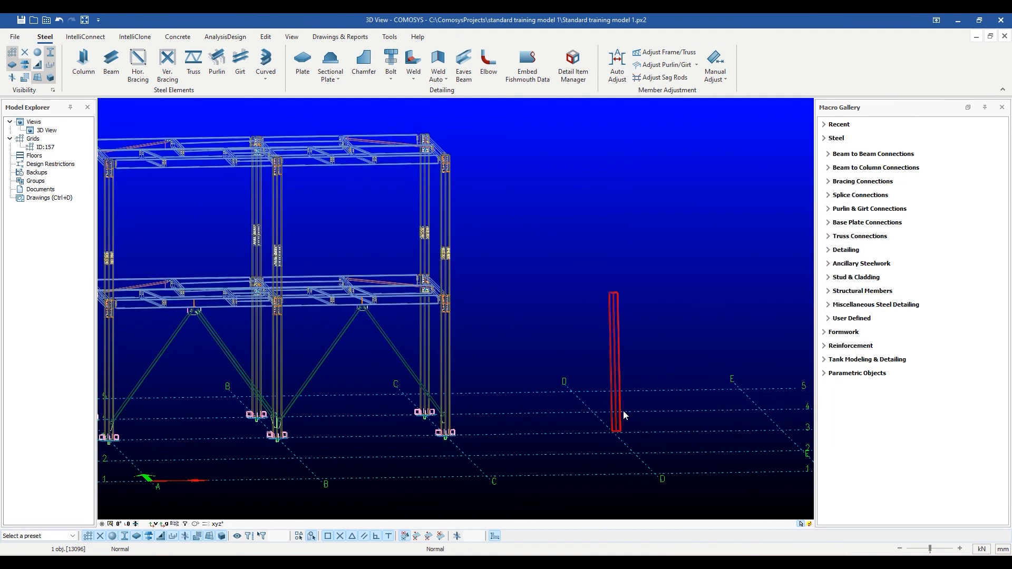
pyautogui.press('F2')
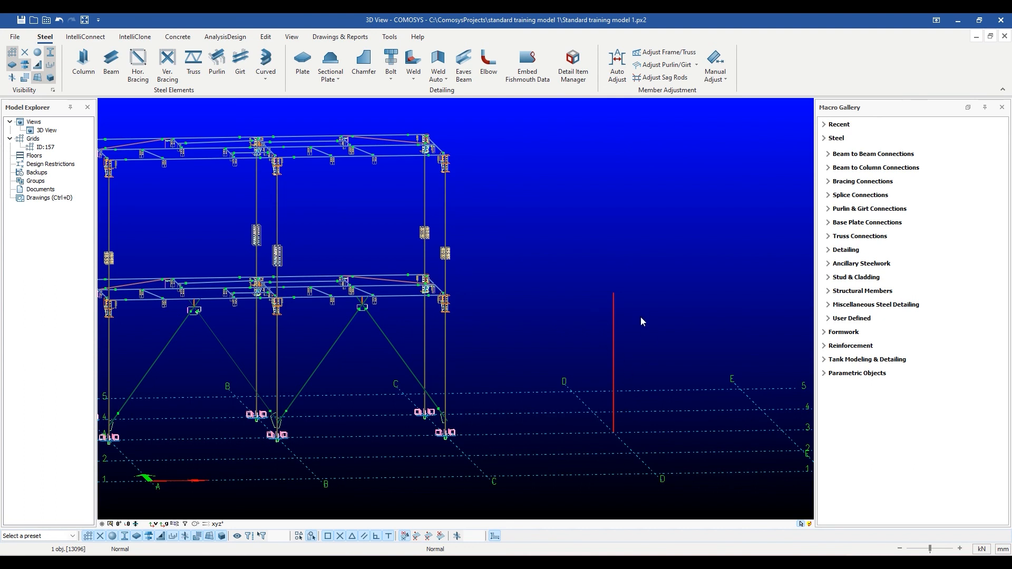
pyautogui.press('F4')
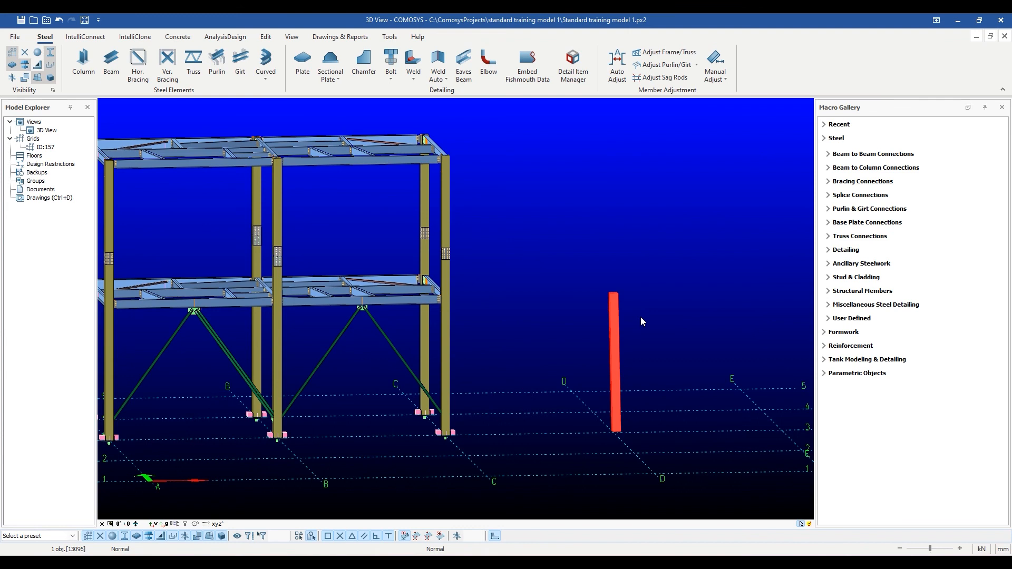
pyautogui.press('F3')
pyautogui.press('F2')
pyautogui.press('F4')
pyautogui.press('F5')
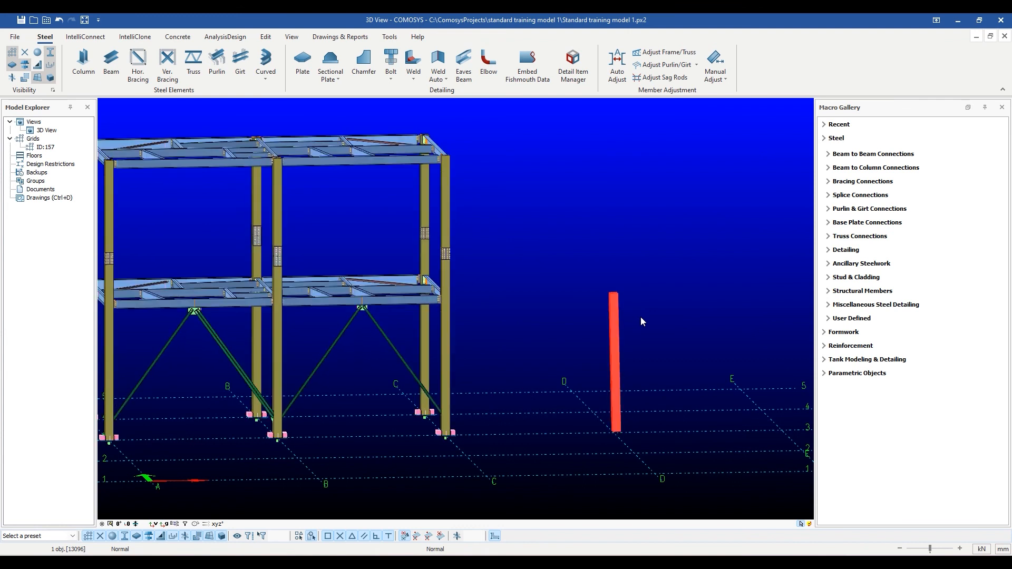